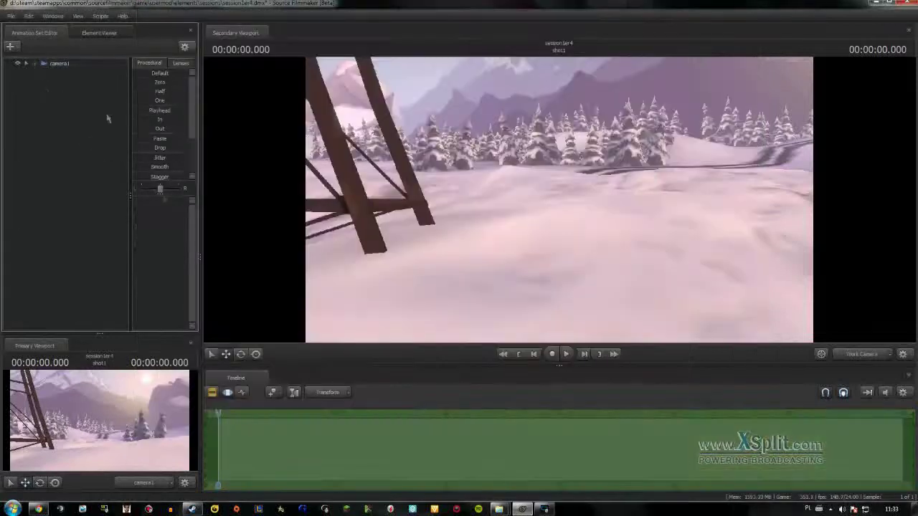
Load the maya_clothed.mdl workshop model into the snowy map as a new animation set
click(531, 131)
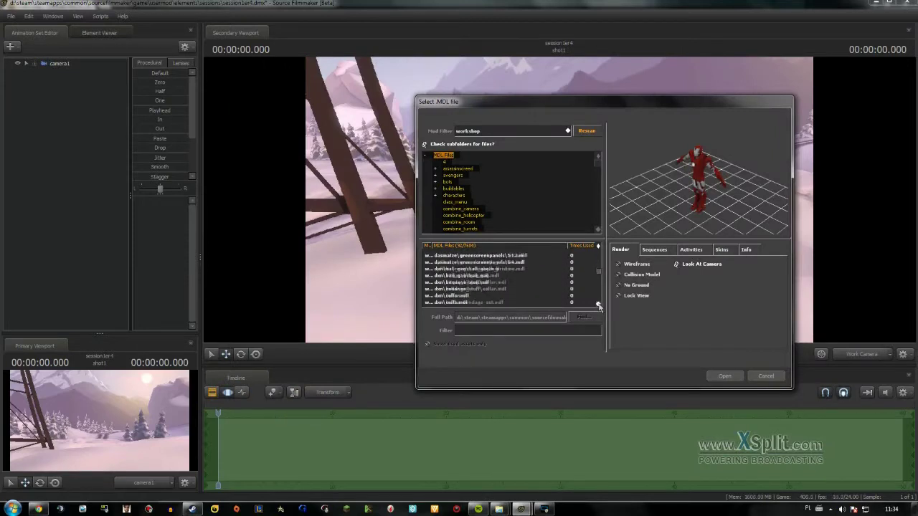
double_click(522, 289)
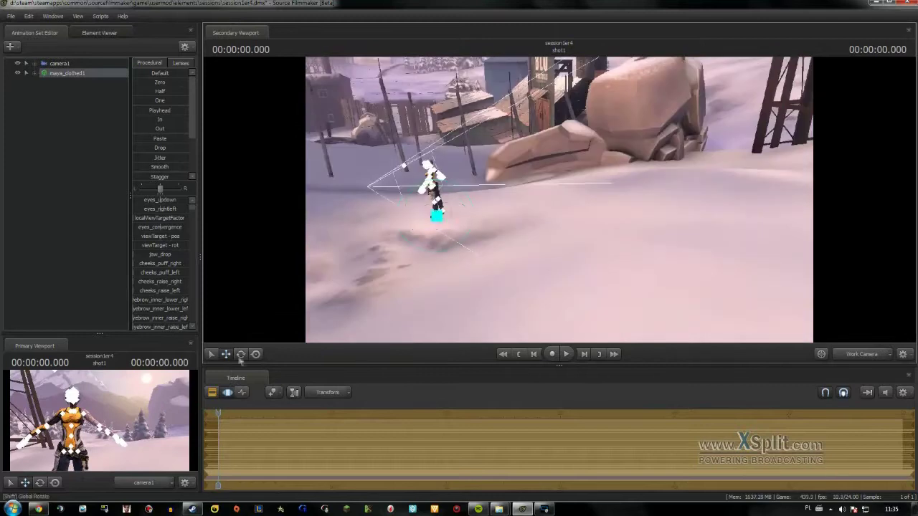
Fly the work camera to the character, expand her control groups and check camera1
drag(559, 201, 313, 376)
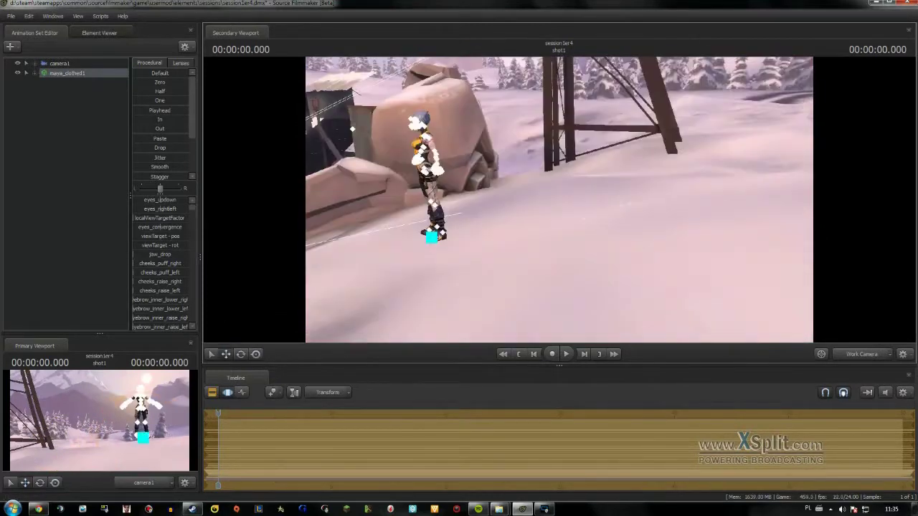
click(26, 72)
click(74, 102)
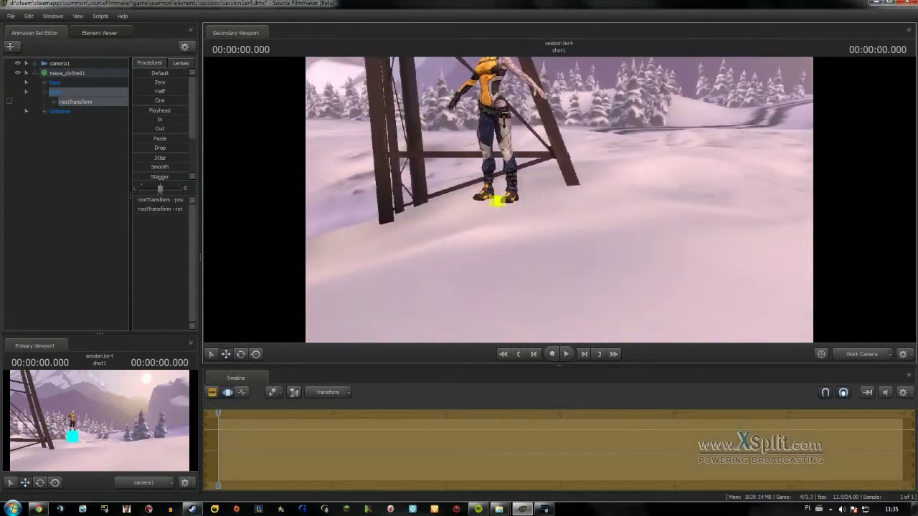
mouse_move(559, 201)
mouse_down()
mouse_move(424, 209)
mouse_move(516, 259)
mouse_move(610, 208)
mouse_up()
click(60, 63)
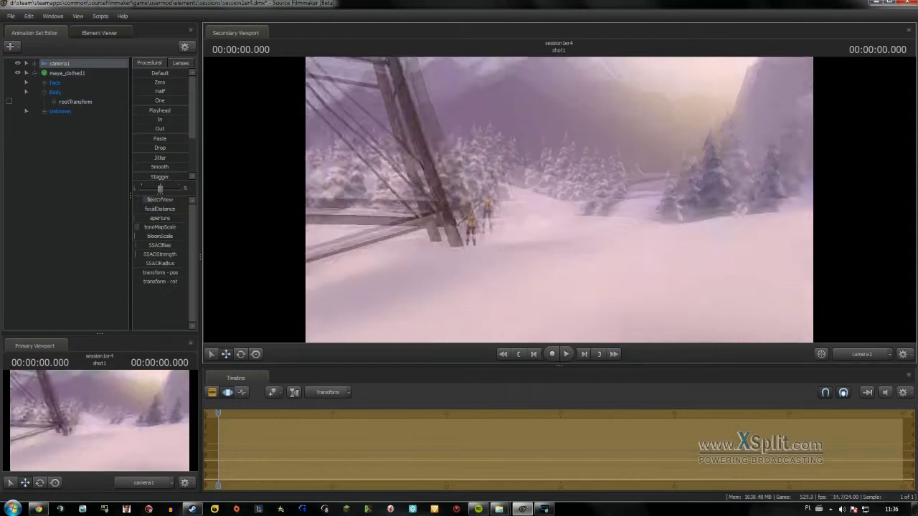
click(67, 72)
Apply a biped rig to maya_clothed1 and bring up the Select .MDL model browser
right_click(60, 111)
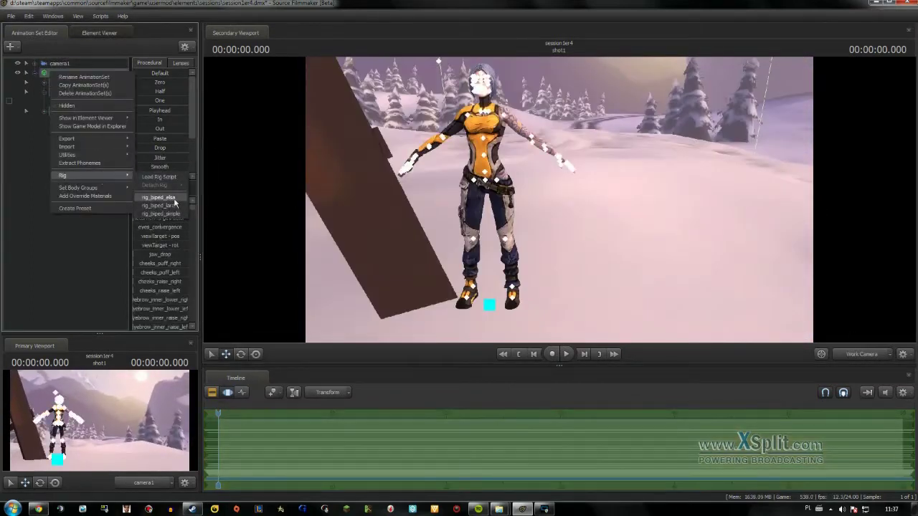
click(62, 172)
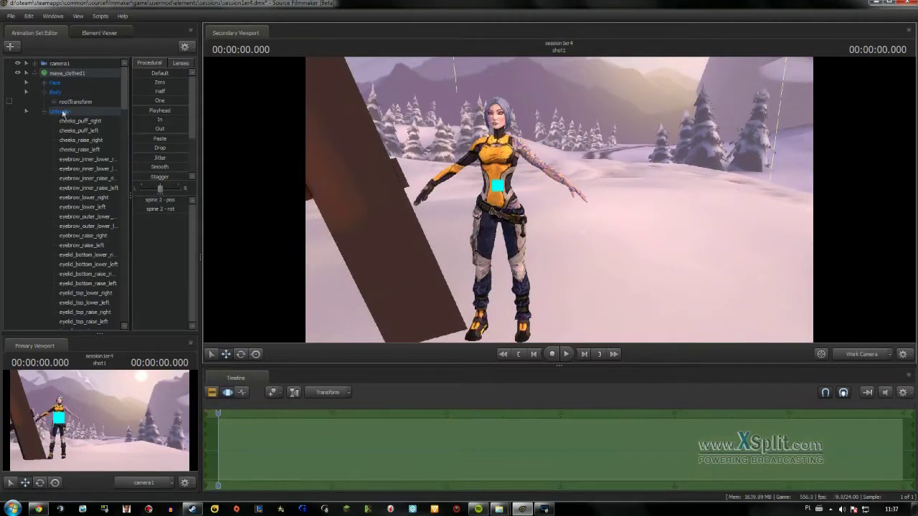
right_click(61, 73)
click(45, 101)
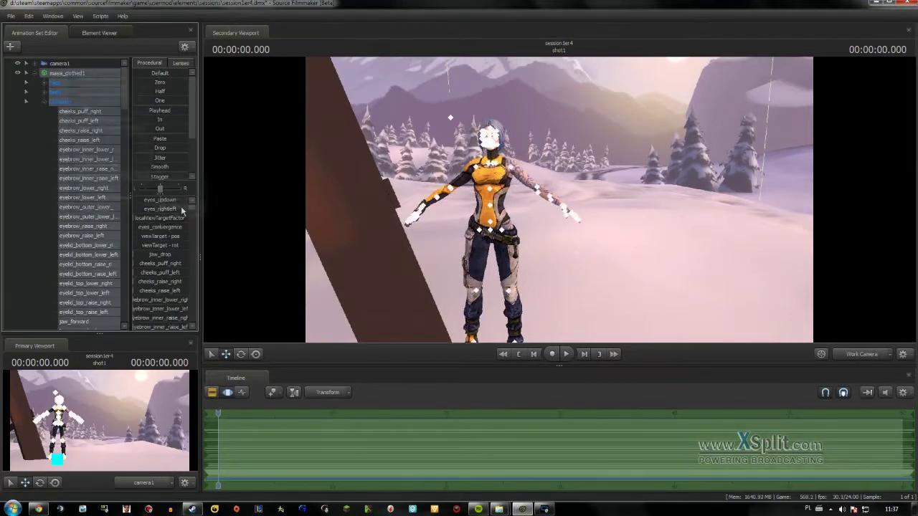
click(173, 204)
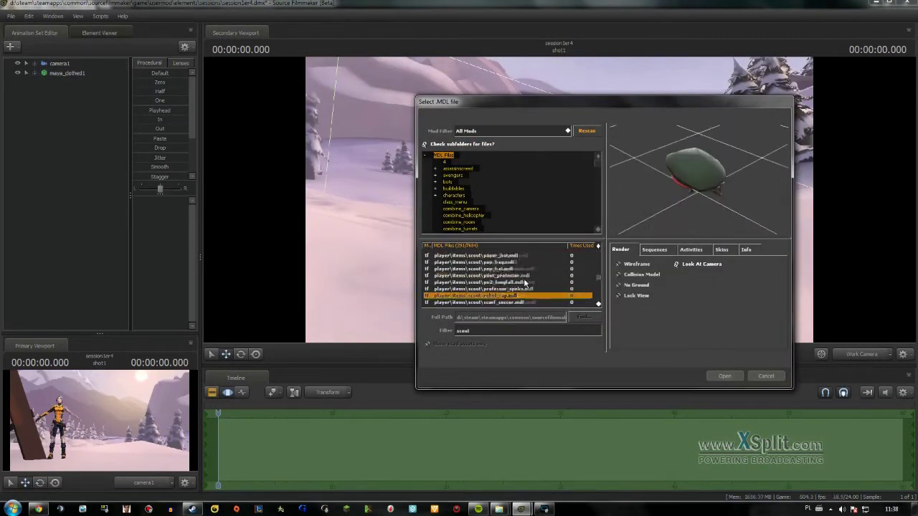
Add the Scout model to the scene, then delete the scout1 animation set
double_click(473, 256)
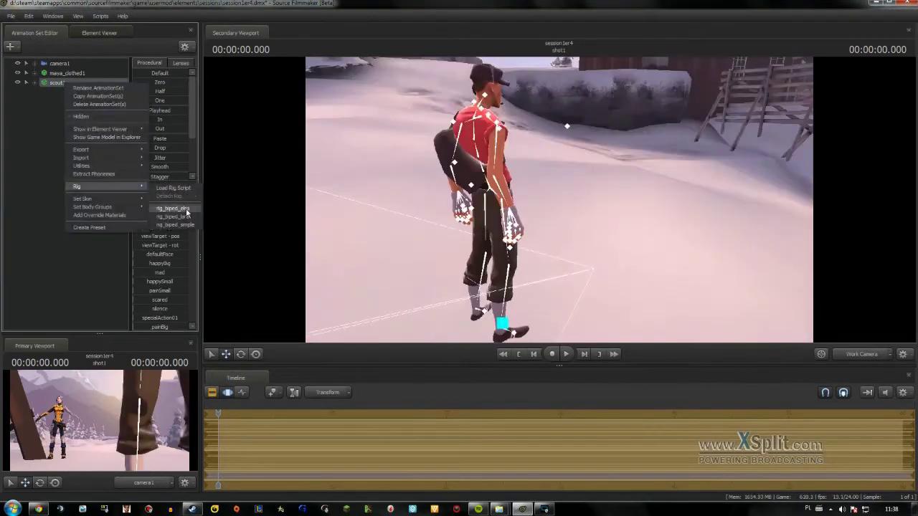
right_click(43, 80)
click(98, 180)
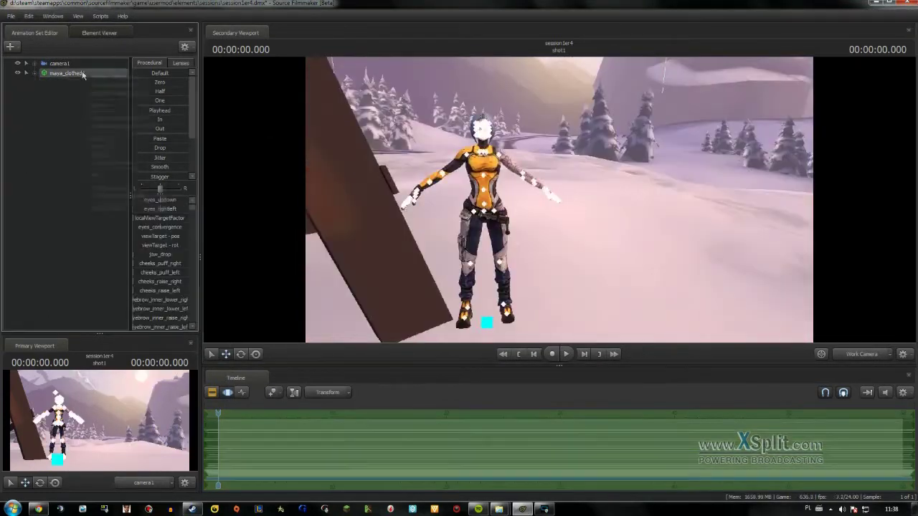
Reselect maya_clothed1 and apply a rig to her from the animation set options
click(38, 73)
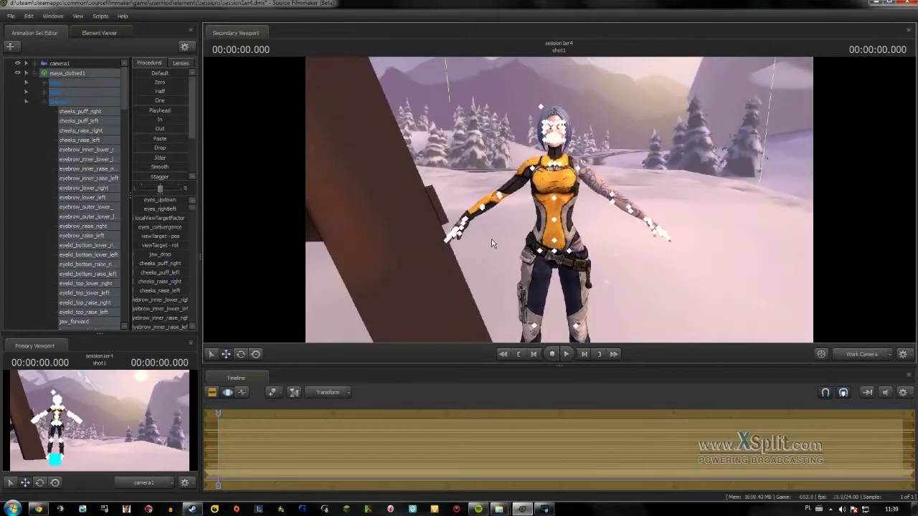
right_click(52, 72)
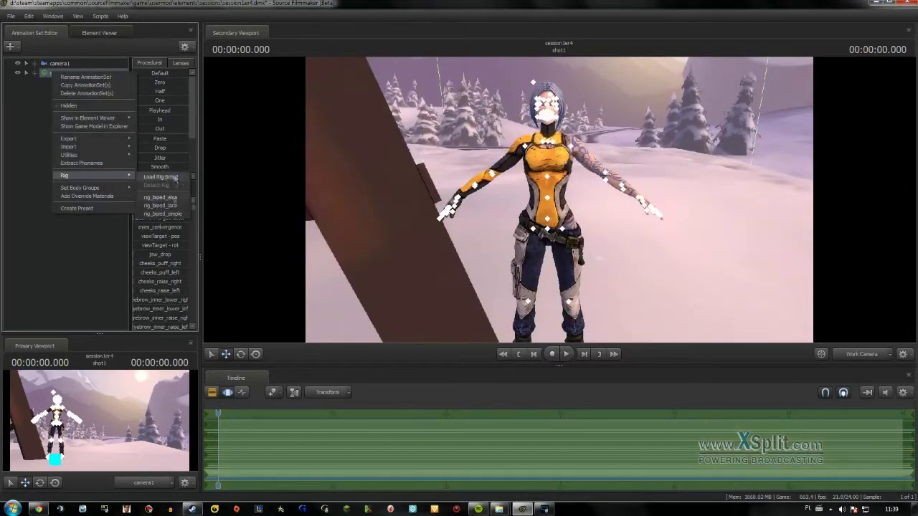
click(79, 174)
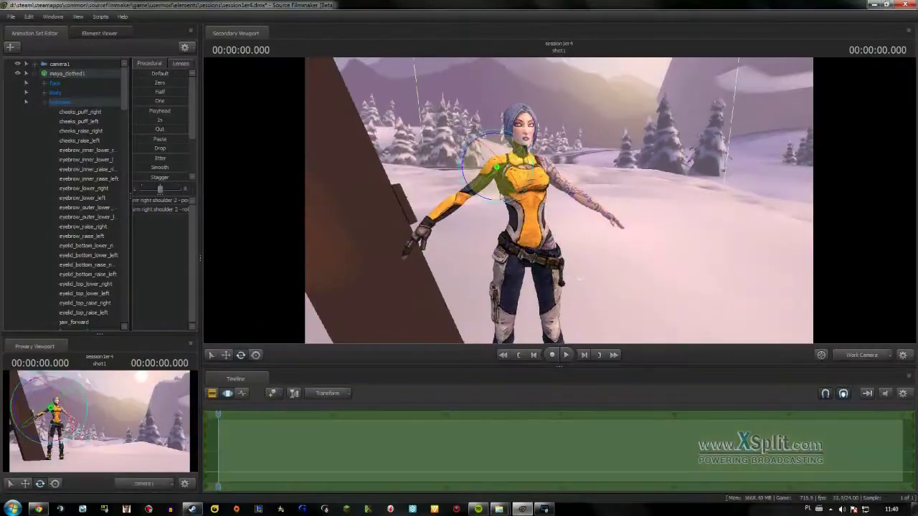
Adjust the left thigh and ankle and place the right wrist against the pylon
click(444, 198)
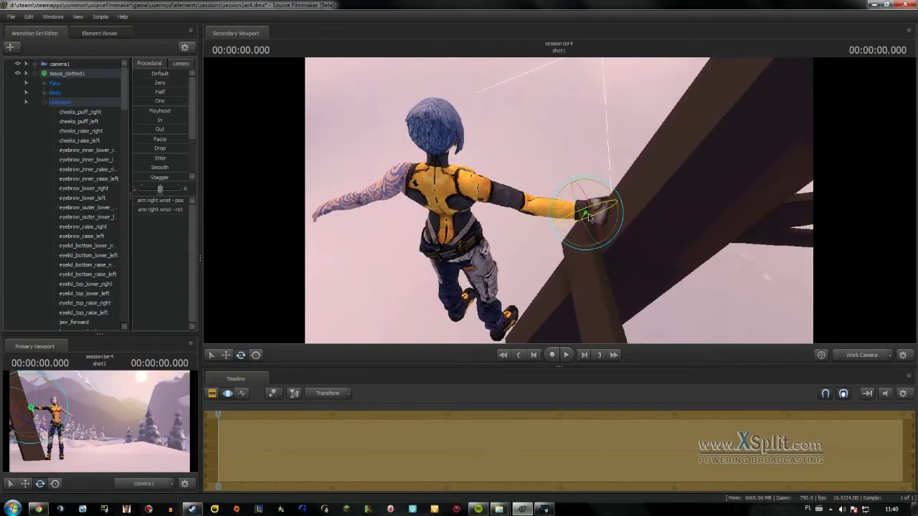
mouse_move(583, 170)
mouse_down()
mouse_move(584, 195)
mouse_move(335, 263)
mouse_move(560, 205)
mouse_move(547, 200)
mouse_up()
click(560, 204)
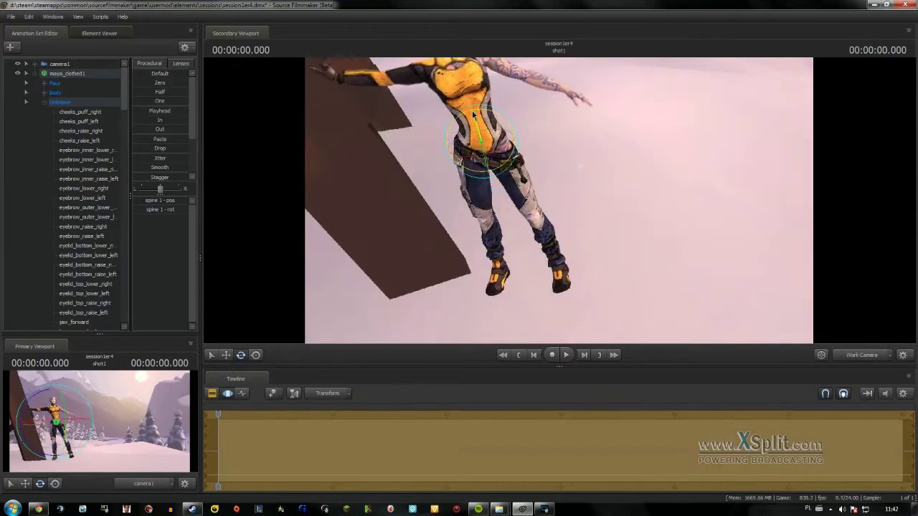
click(562, 272)
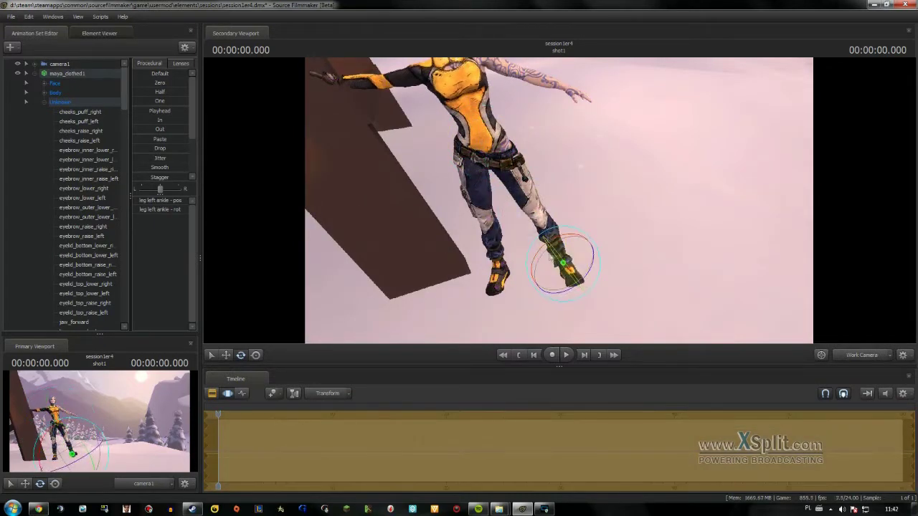
mouse_move(552, 257)
mouse_down()
mouse_move(502, 215)
mouse_move(545, 201)
mouse_move(561, 206)
mouse_up()
click(546, 202)
scroll(561, 205, up, 3)
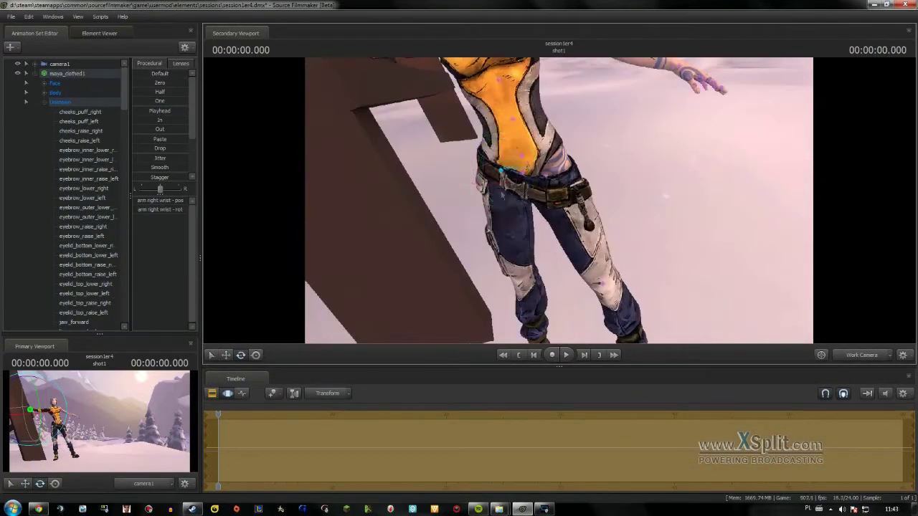
scroll(500, 172, down, 5)
Bend the left and right legs and adjust the right ankle for the leaning pose
click(548, 199)
mouse_move(548, 199)
mouse_down()
mouse_move(527, 193)
mouse_move(497, 212)
mouse_up()
click(536, 212)
click(556, 263)
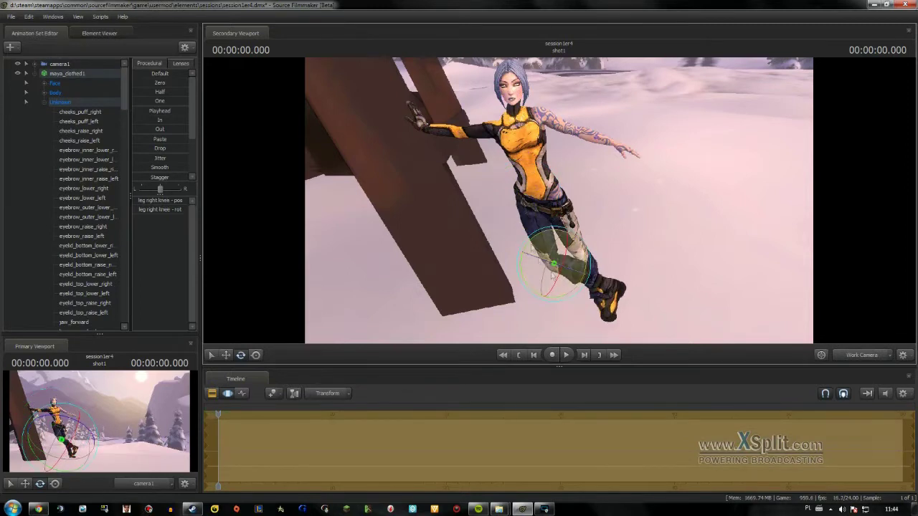
scroll(556, 263, up, 5)
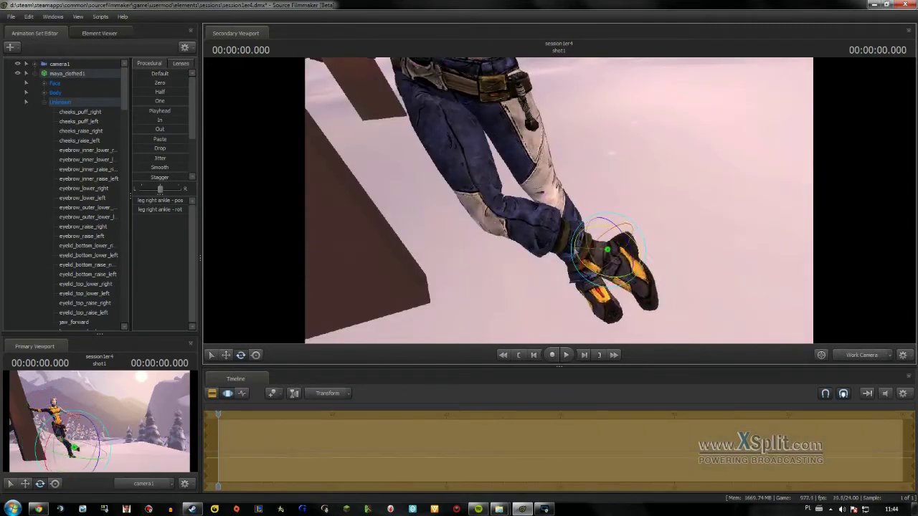
scroll(618, 251, down, 3)
Check the pose through camera1, tilt the lower neck and raise the left arm
click(862, 355)
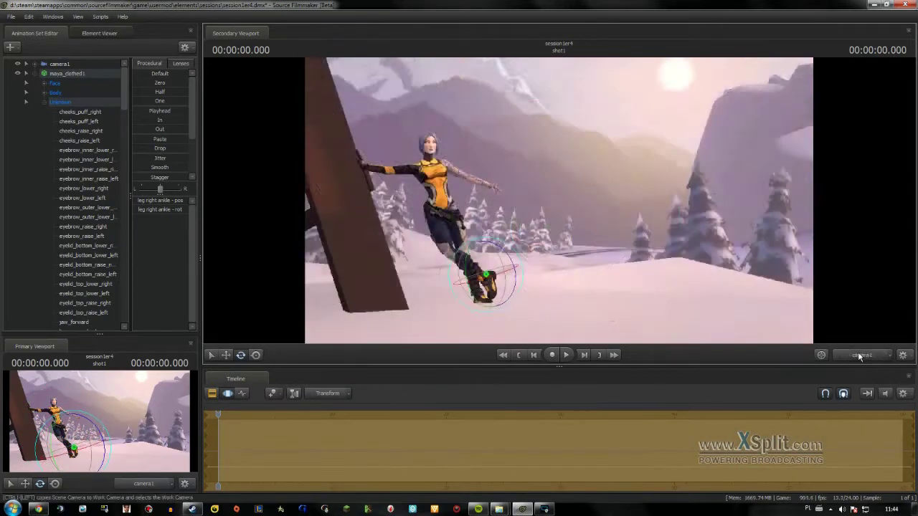
ctrl+click(863, 355)
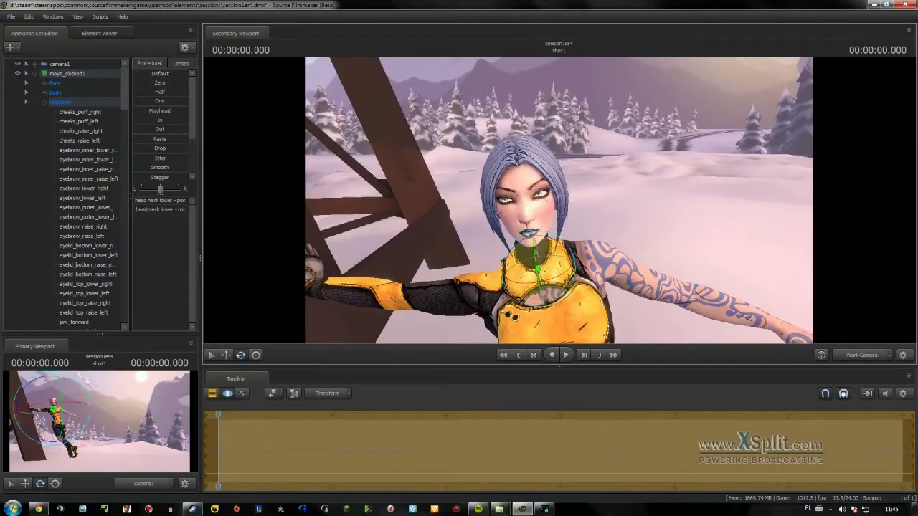
mouse_move(560, 215)
mouse_down()
mouse_move(610, 194)
mouse_move(620, 215)
mouse_move(561, 204)
mouse_up()
click(494, 226)
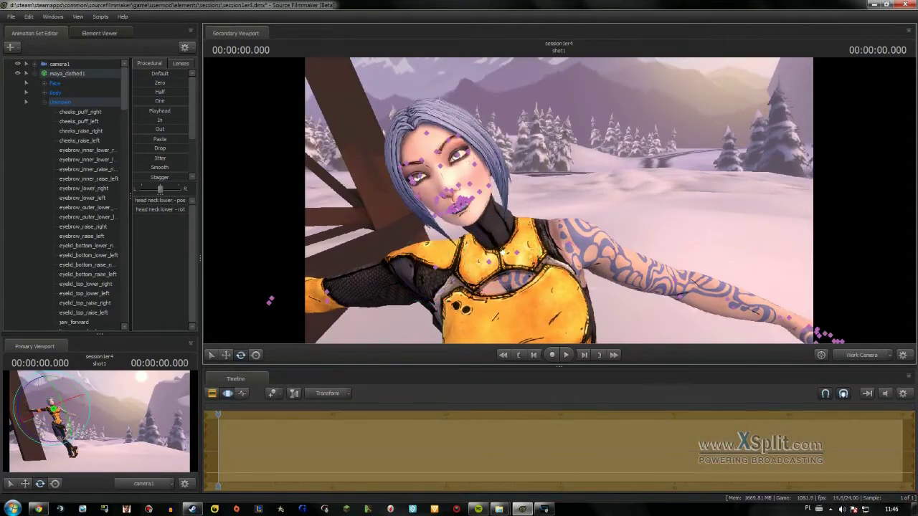
click(482, 229)
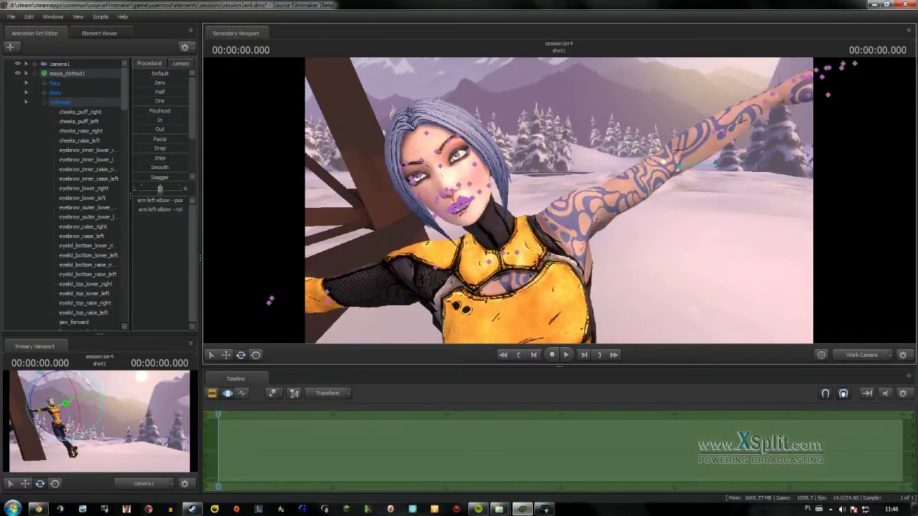
drag(482, 230, 625, 183)
Bend the left elbow, swing the hand onto her head, angle the wrist and spread fingers
click(546, 218)
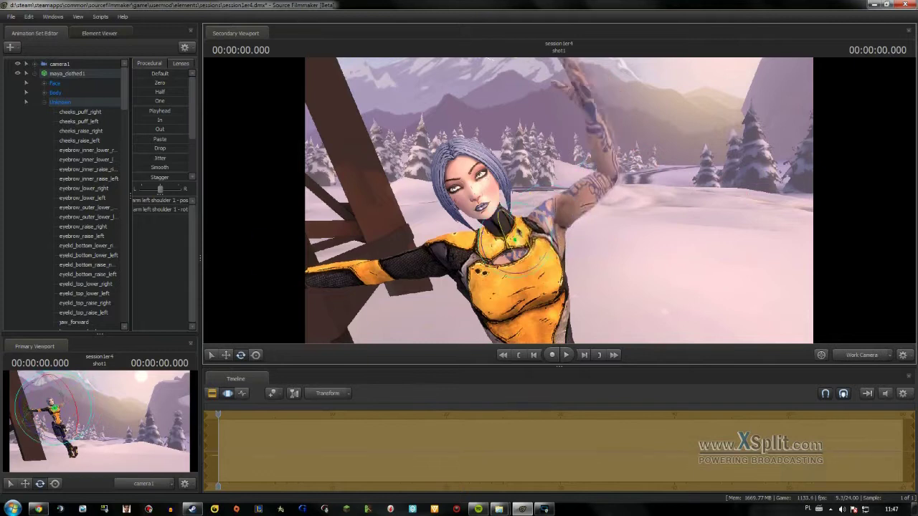
click(599, 171)
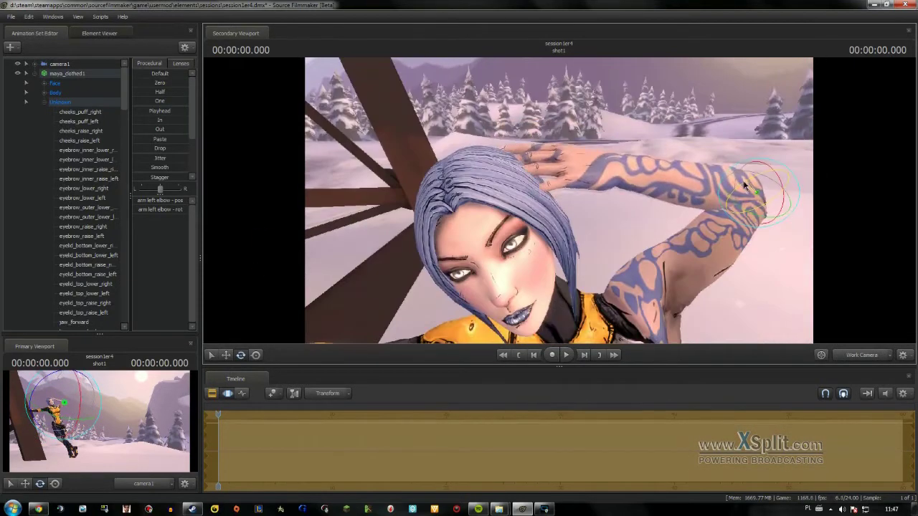
click(615, 188)
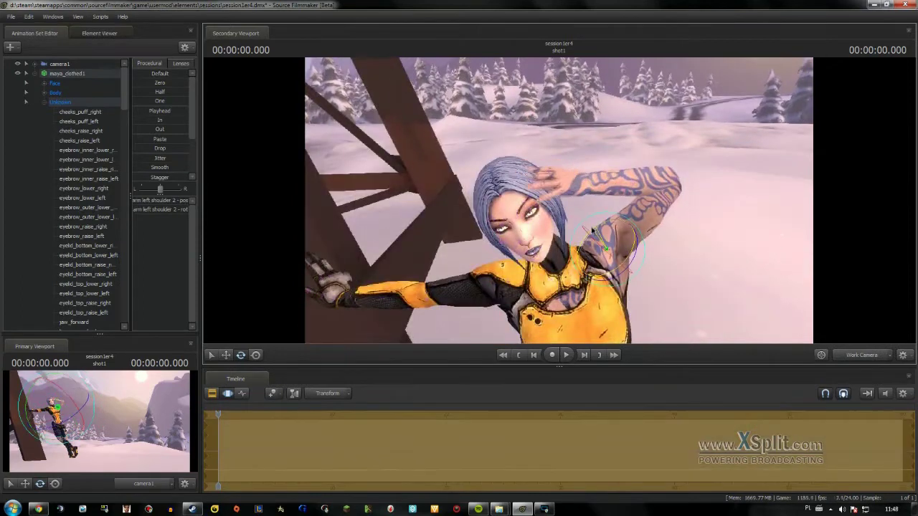
click(588, 225)
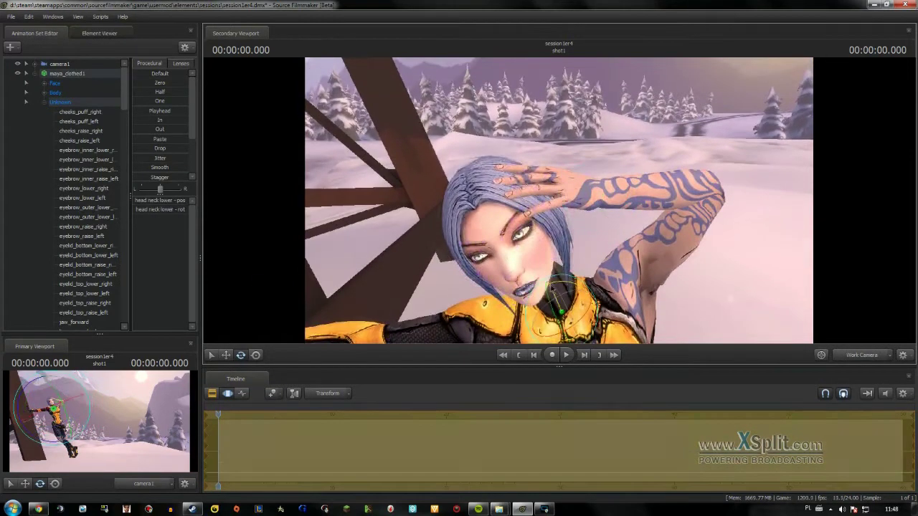
click(588, 203)
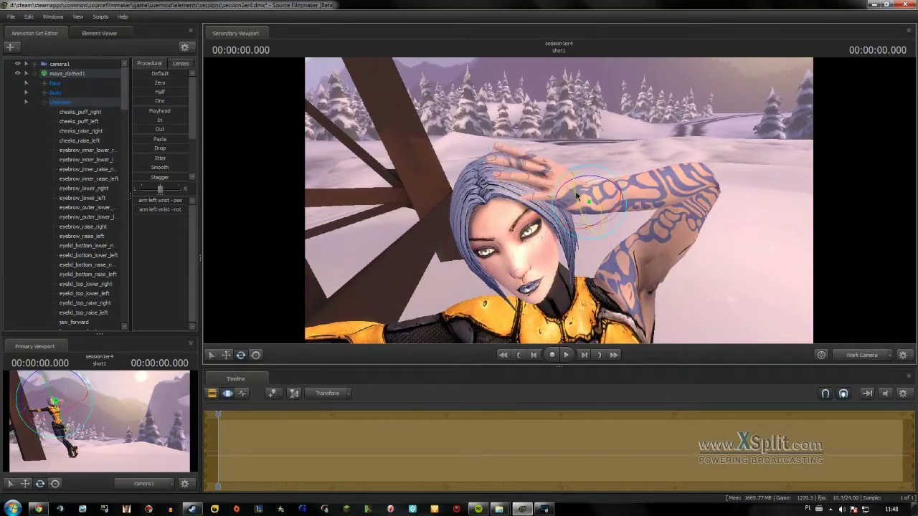
click(545, 176)
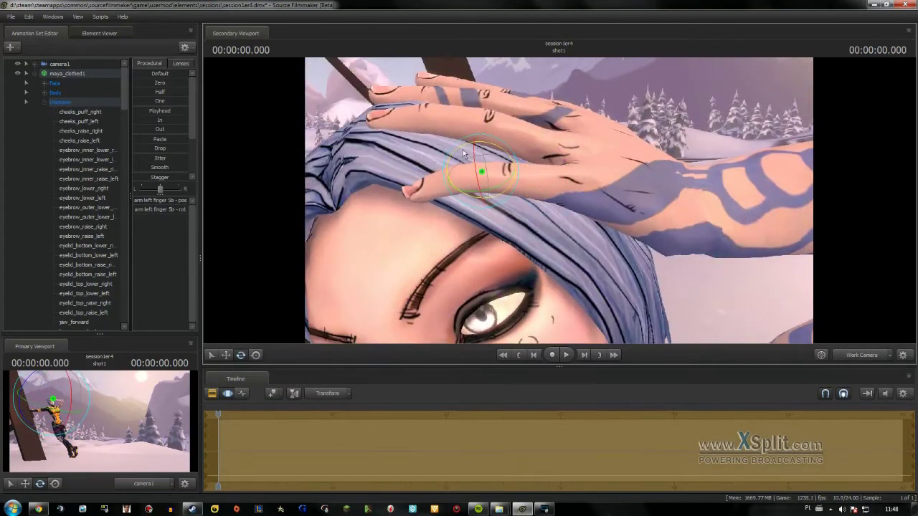
drag(534, 129, 534, 129)
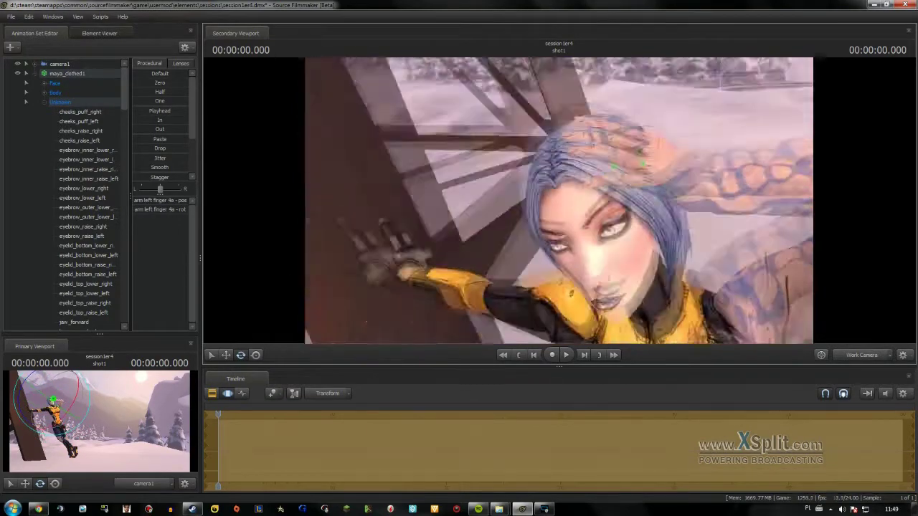
click(54, 82)
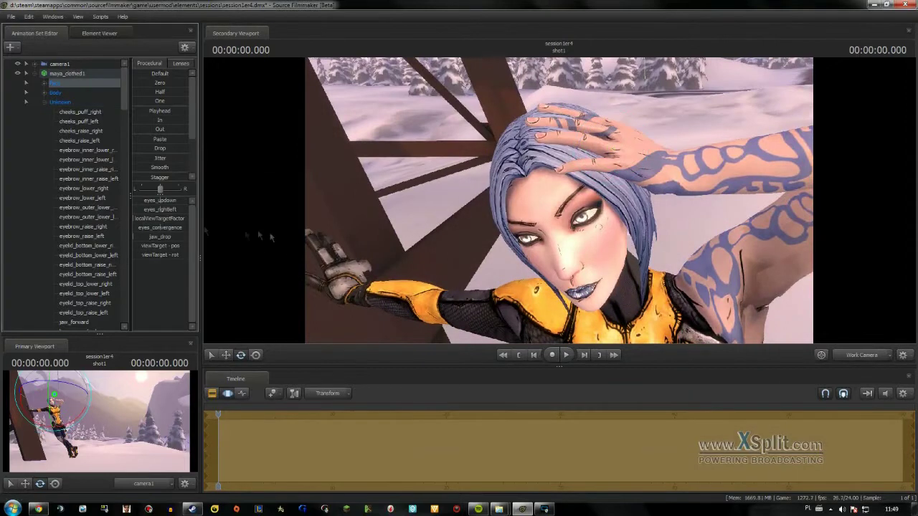
Rotate the upper lips and left mouth corner so her mouth parts slightly, showing teeth
key(F4)
key(F4)
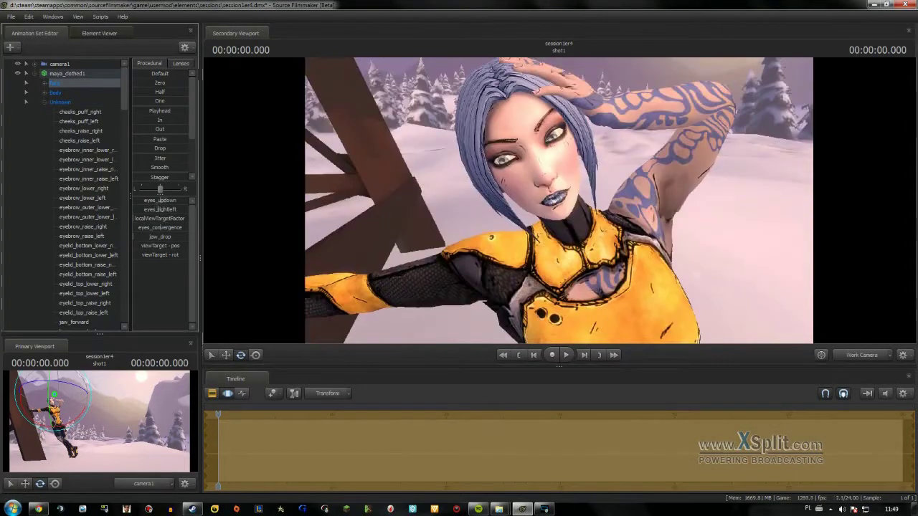
click(546, 193)
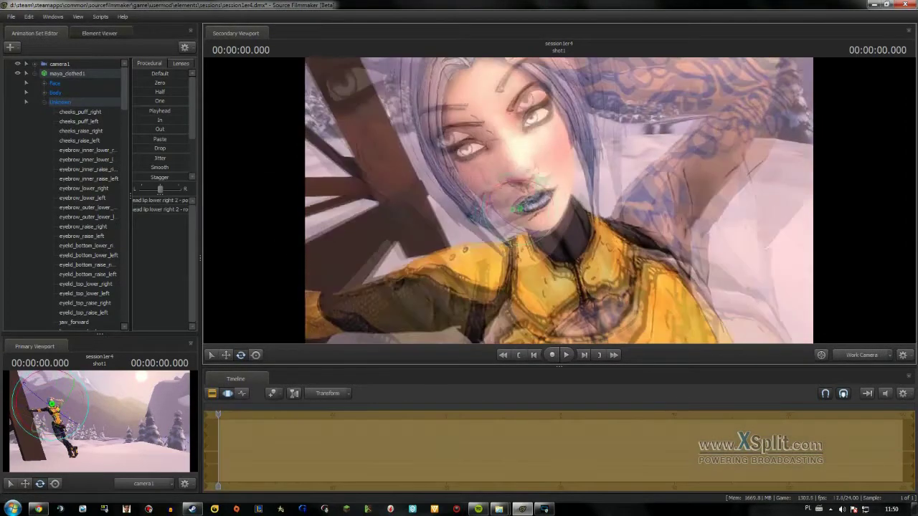
click(559, 170)
click(587, 201)
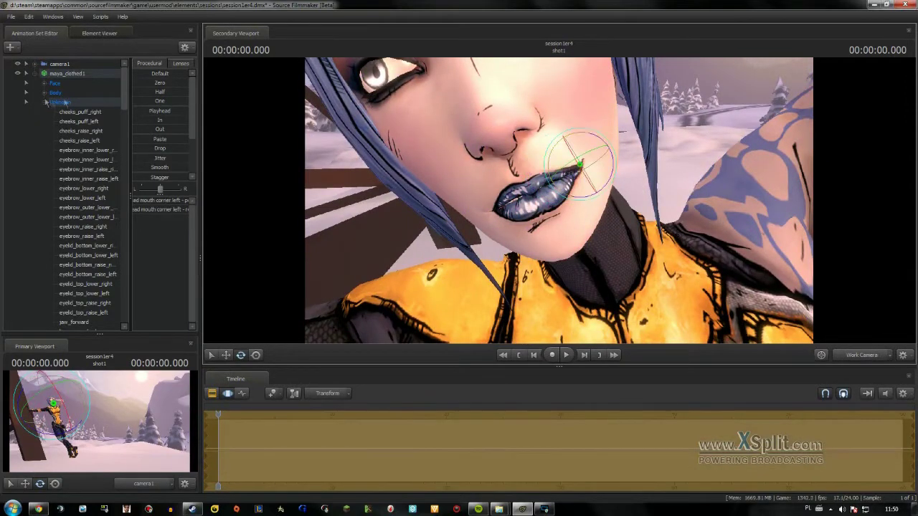
click(65, 103)
click(579, 164)
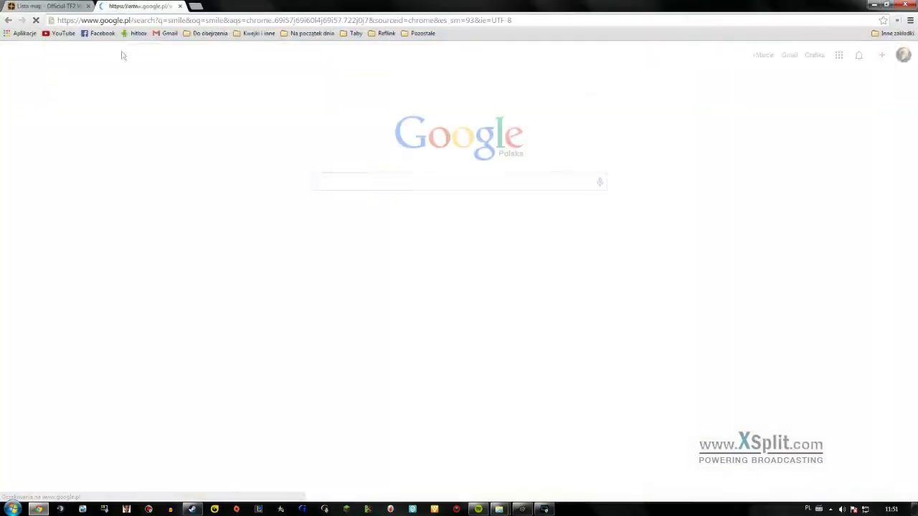
Browse the 'smile girl' image results and open a grayscale smiling girl photo full size
scroll(346, 248, down, 5)
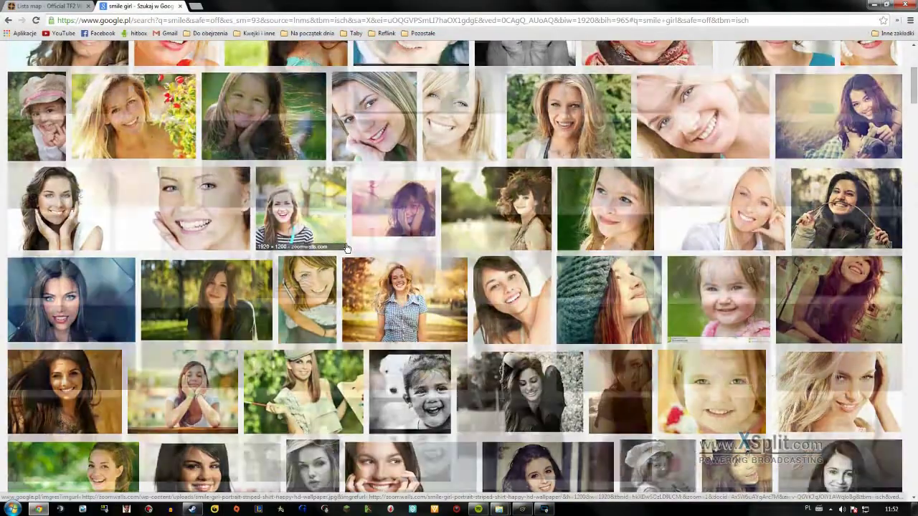
scroll(346, 248, down, 3)
scroll(346, 247, down, 1)
scroll(347, 247, down, 2)
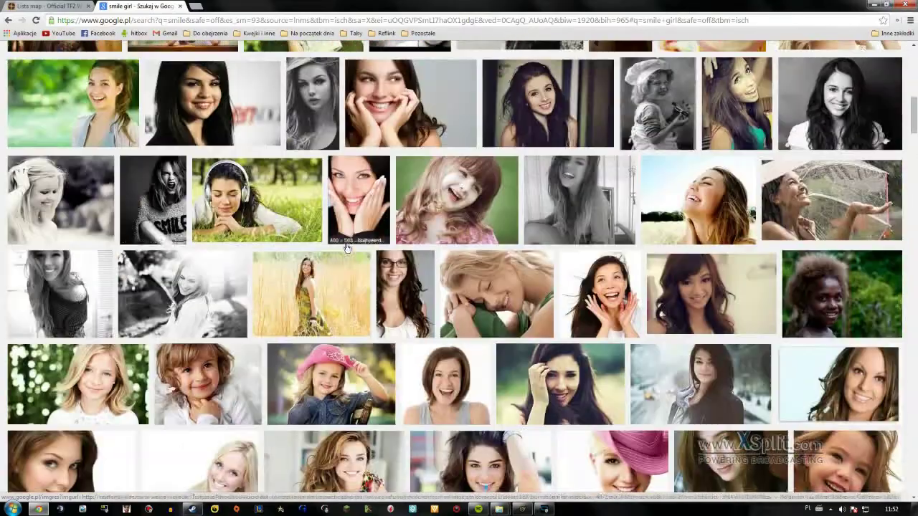
click(61, 294)
click(311, 317)
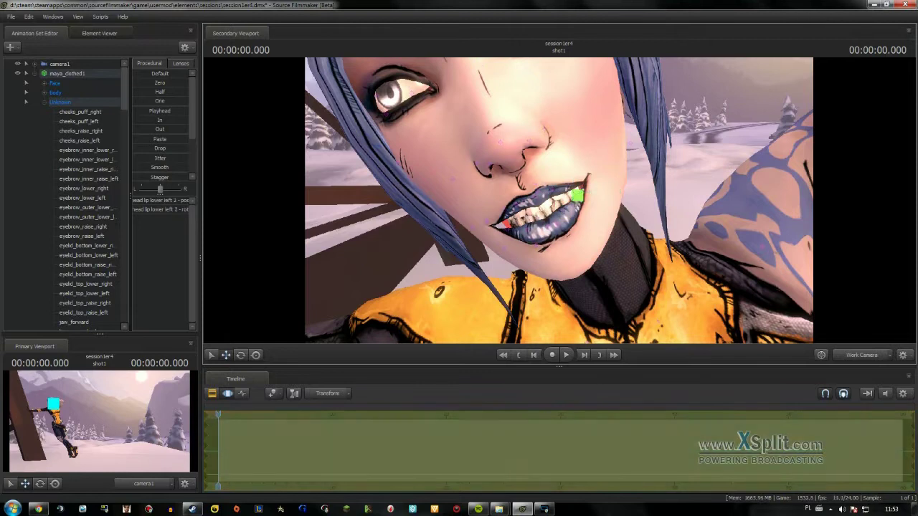
View the full leaning pose through camera1, then return to the Work Camera on the Face group
click(851, 357)
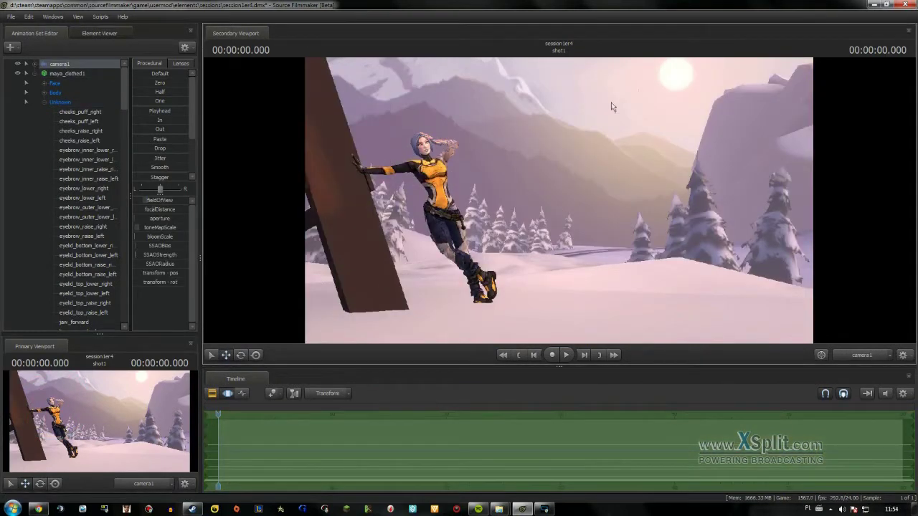
click(853, 355)
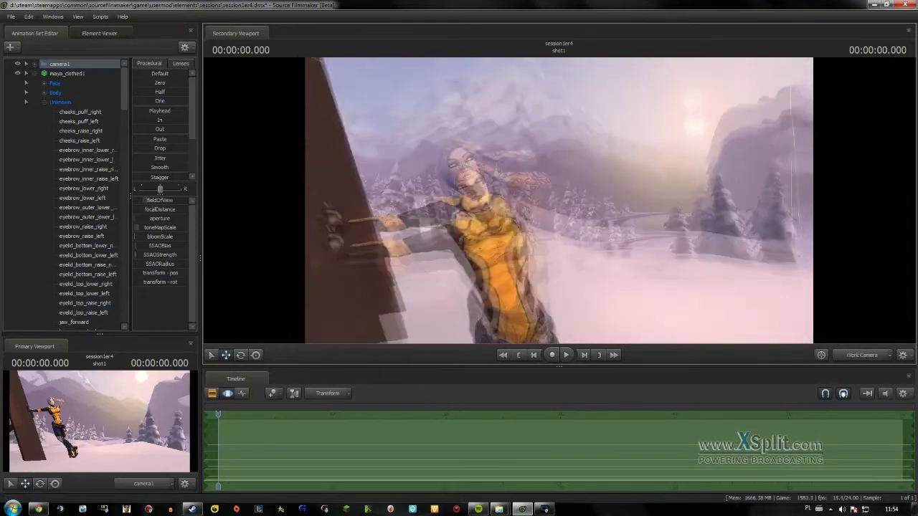
click(55, 82)
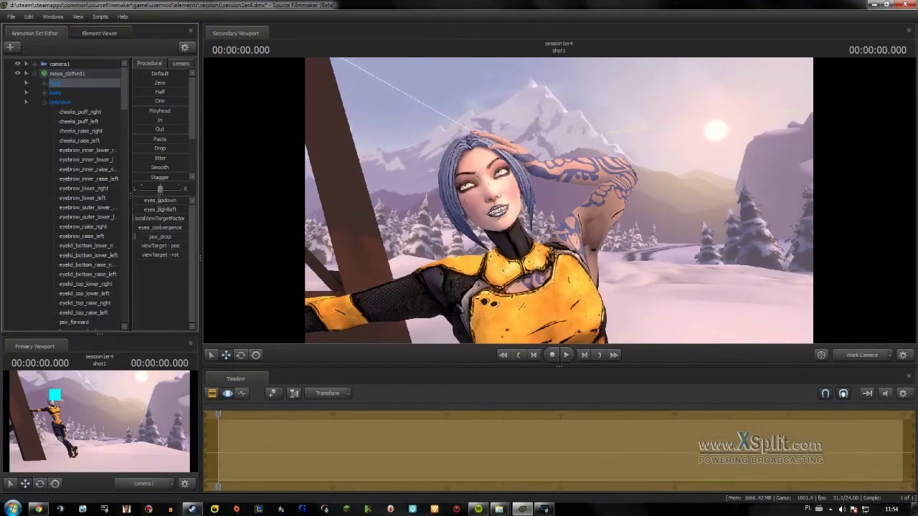
click(860, 355)
click(544, 509)
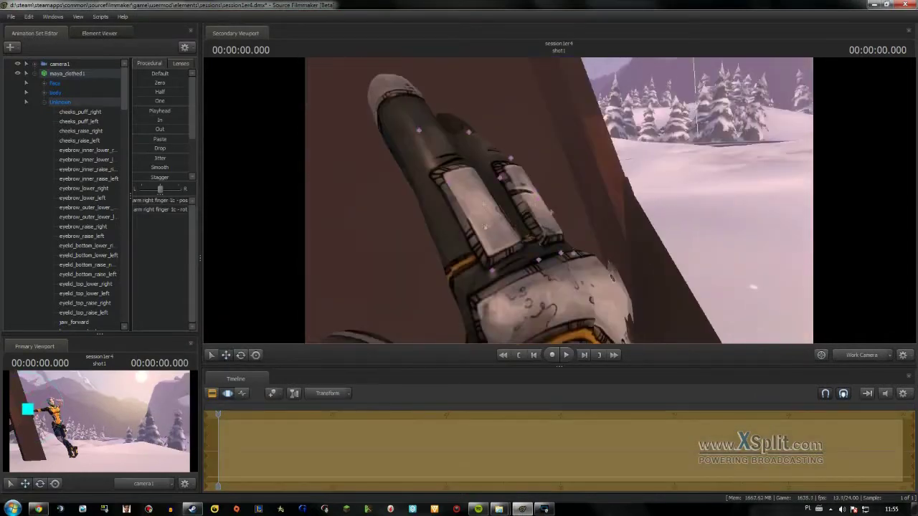
Bend a right-hand finger and rotate the right wrist so the fingers point downward
click(499, 178)
click(523, 150)
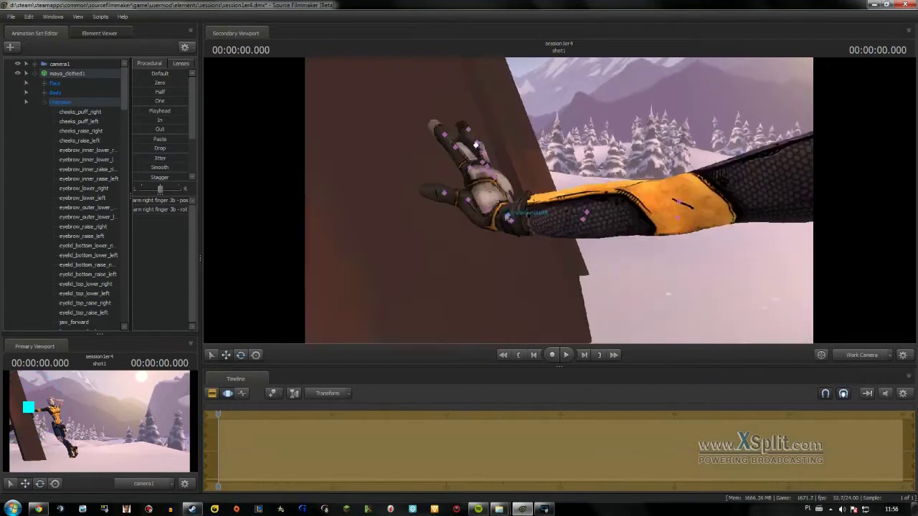
click(501, 215)
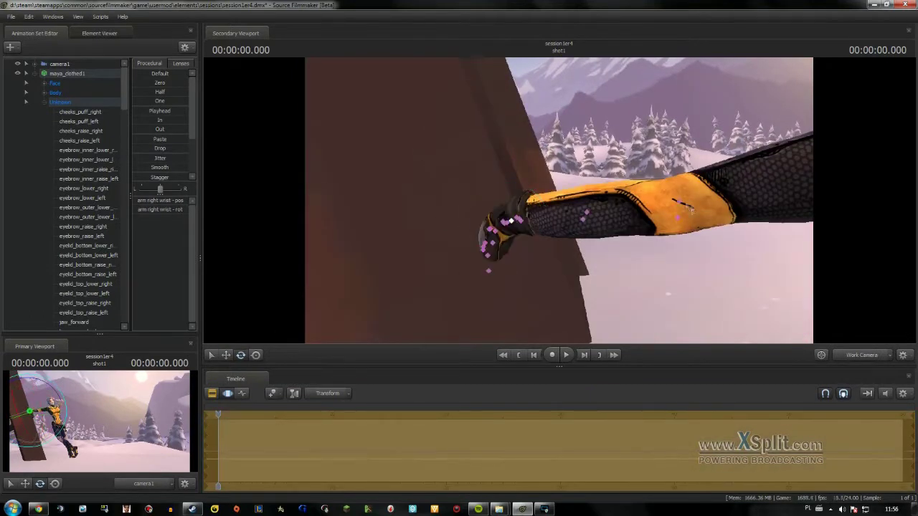
drag(675, 230, 569, 203)
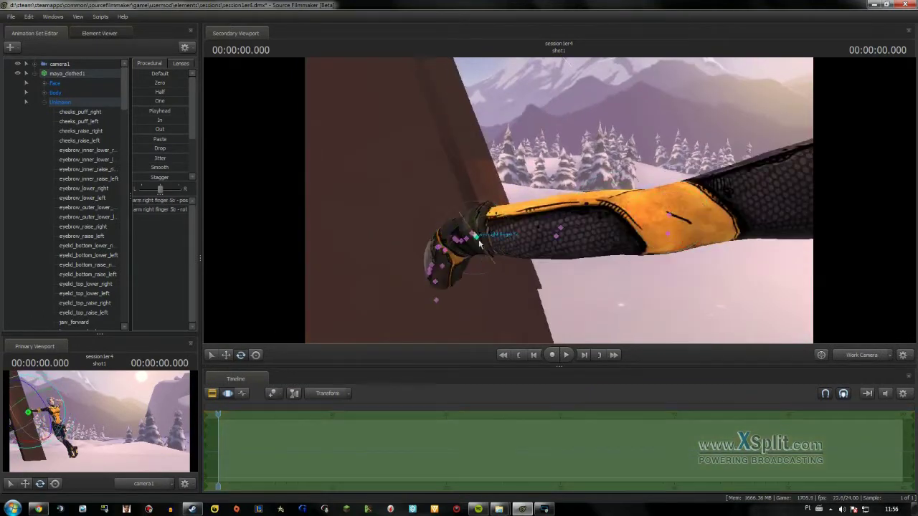
drag(475, 239, 401, 237)
mouse_move(634, 215)
mouse_down()
mouse_move(628, 223)
mouse_move(453, 237)
mouse_move(533, 255)
mouse_move(502, 215)
mouse_up()
Curl the right finger bases and fingertip into a loose grip and turn the hand left
click(453, 237)
click(533, 255)
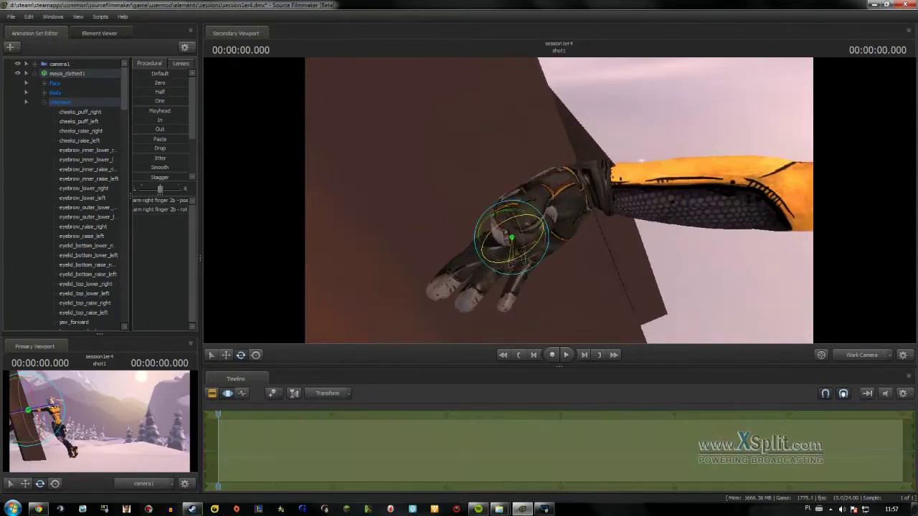
click(513, 231)
key(q)
click(513, 256)
drag(513, 262, 568, 242)
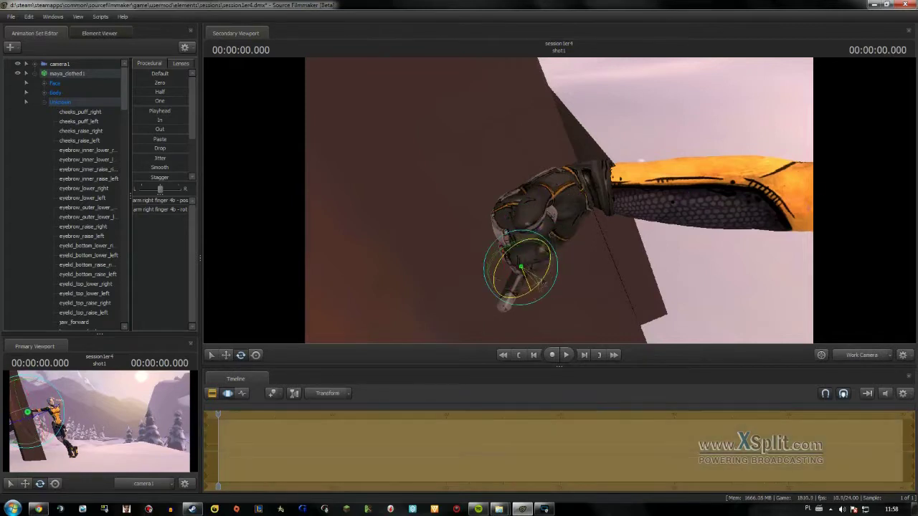
key(q)
click(577, 194)
mouse_move(577, 194)
mouse_down()
mouse_move(552, 202)
mouse_move(594, 303)
mouse_move(559, 205)
mouse_up()
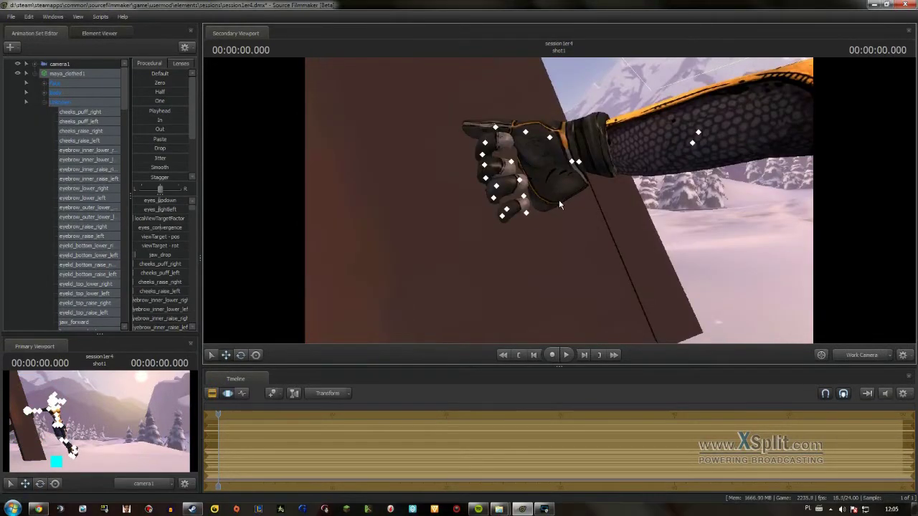
Zoom in on the gloved right hand and select its finger and wrist controls
drag(559, 205, 506, 167)
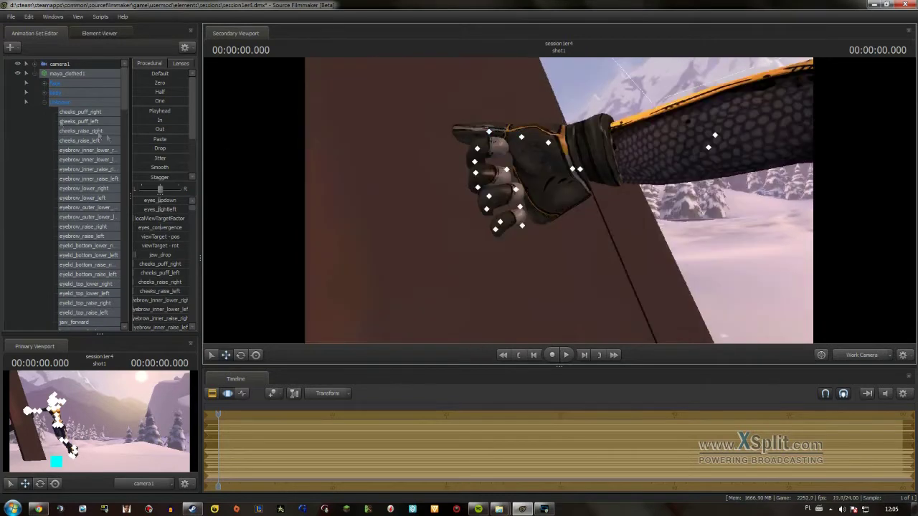
click(99, 127)
click(506, 171)
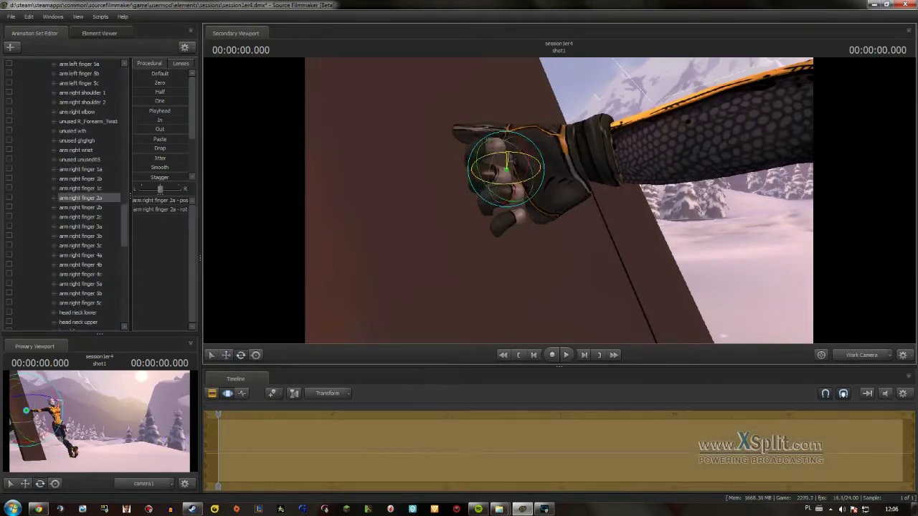
click(572, 169)
click(587, 168)
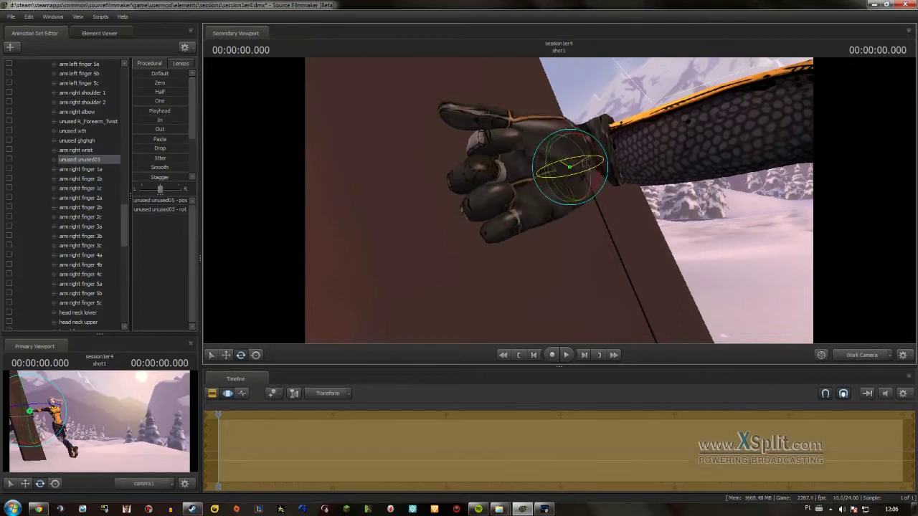
drag(601, 224, 502, 215)
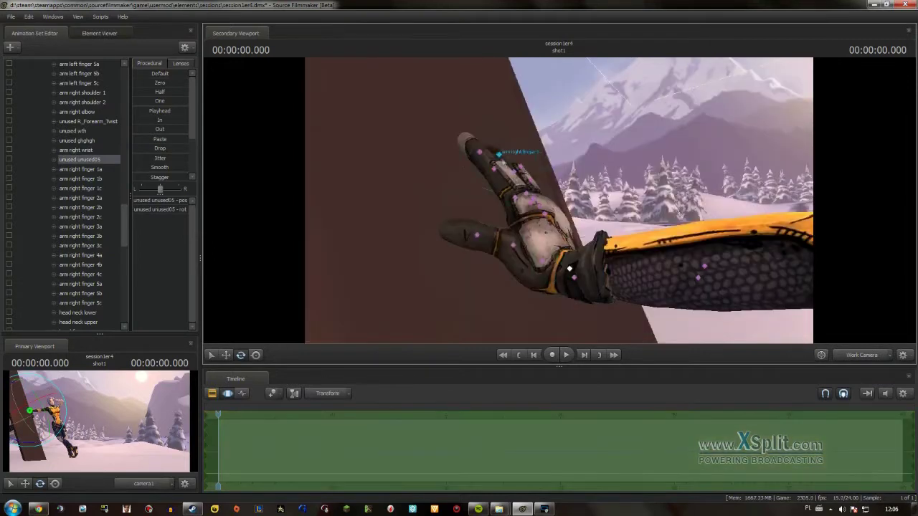
Re-pose the right wrist and fingers 3c and 1c, then pick the upper lip controls
click(499, 154)
click(604, 266)
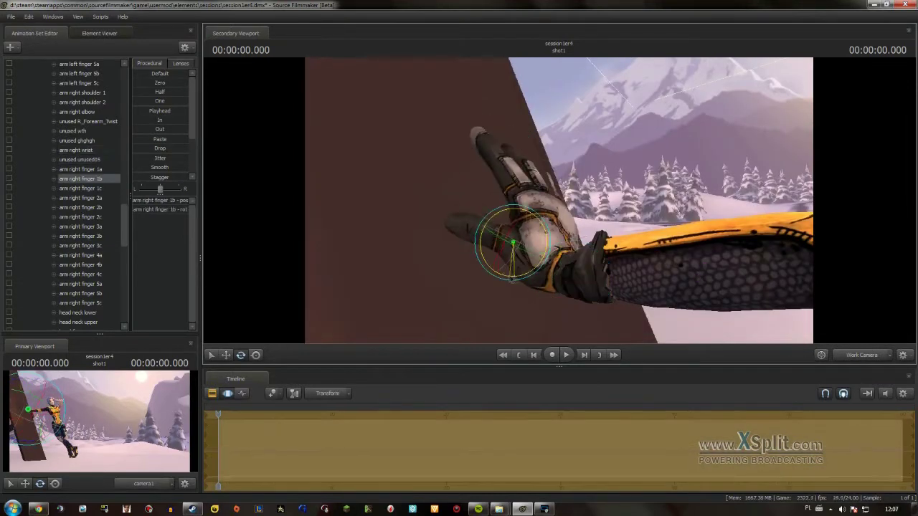
click(443, 228)
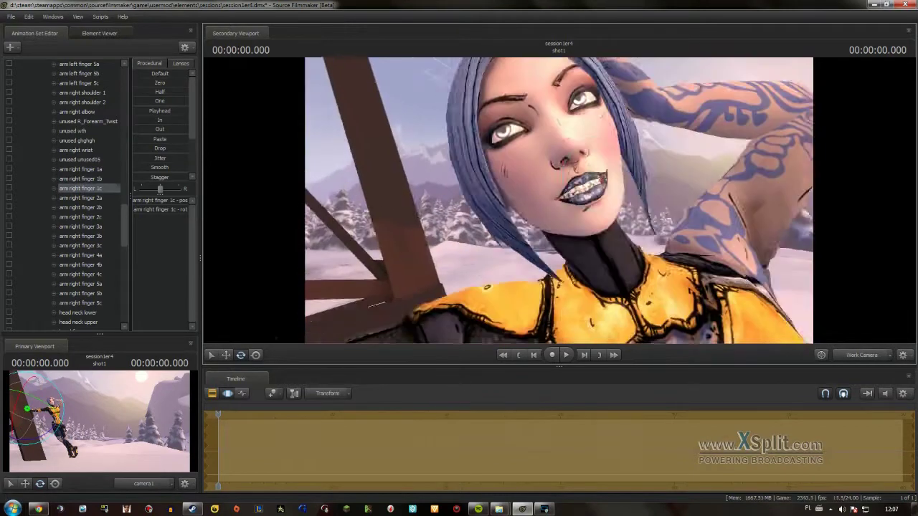
click(549, 185)
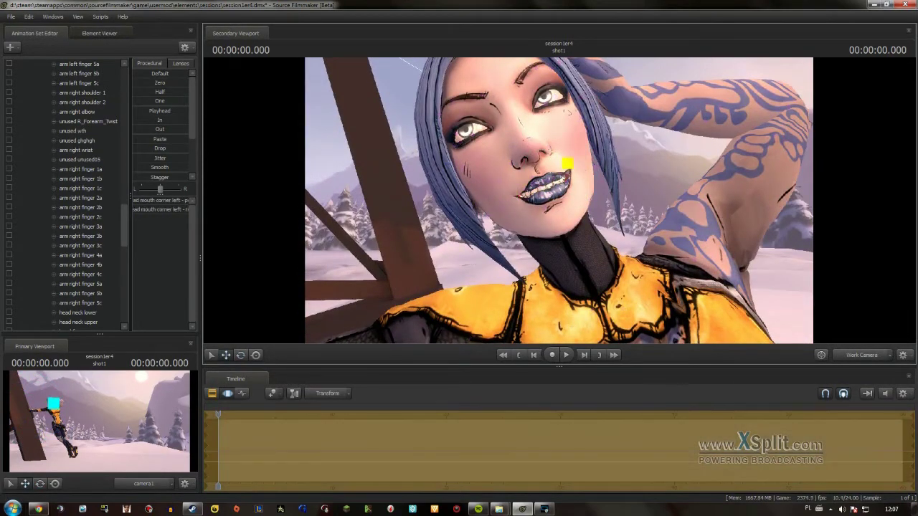
click(549, 175)
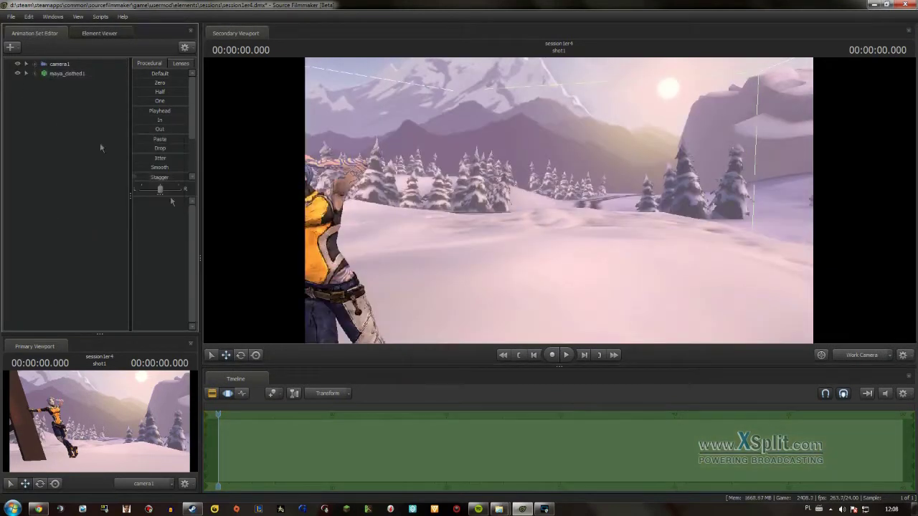
Add the Claptrap model to the scene and move it onto the snow beside the character
key(Return)
drag(586, 228, 607, 215)
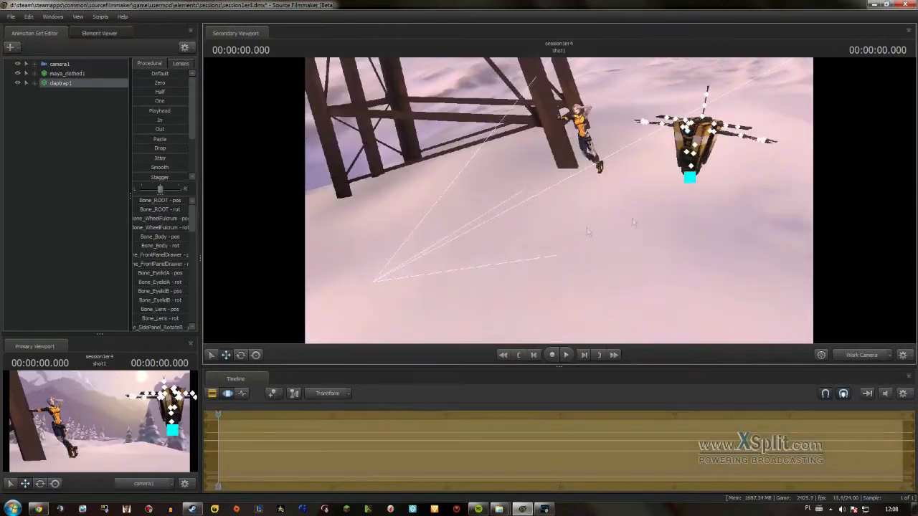
key(f)
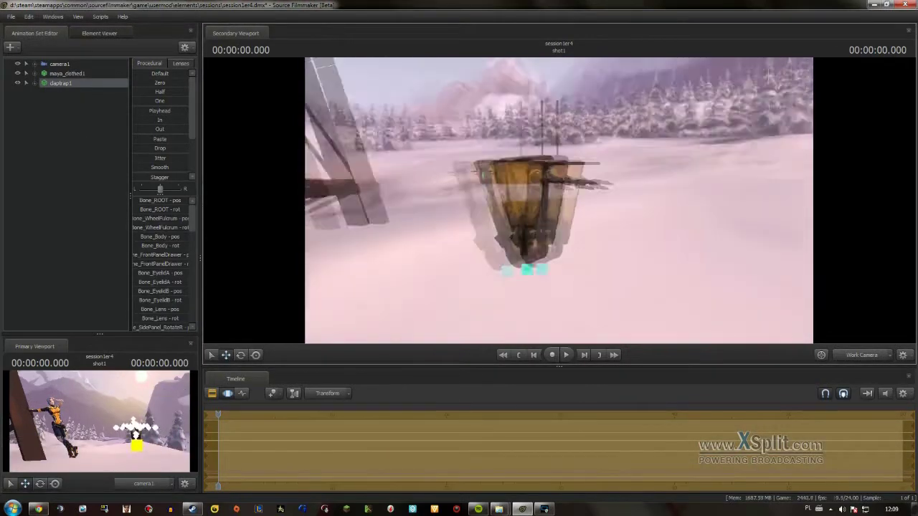
key(e)
Pose the Claptrap's right shoulder and AntennaA bones to raise an arm and the antenna
click(555, 244)
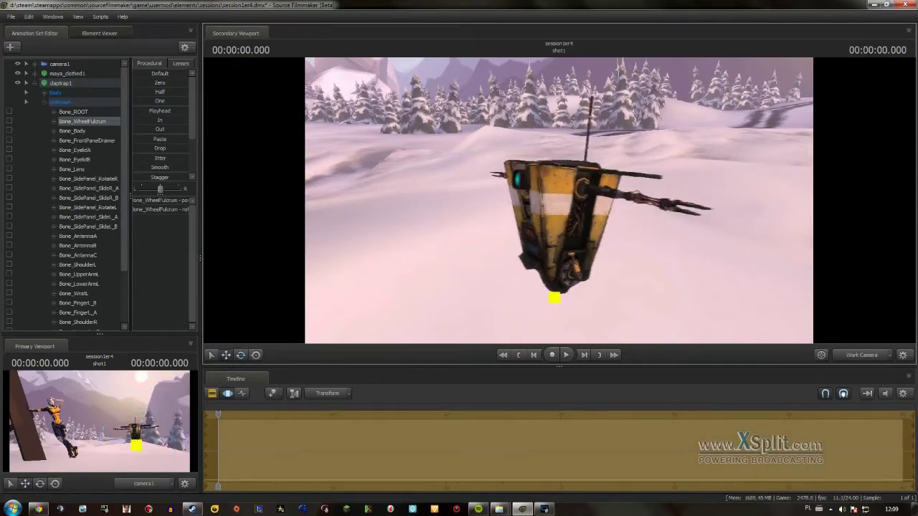
click(531, 169)
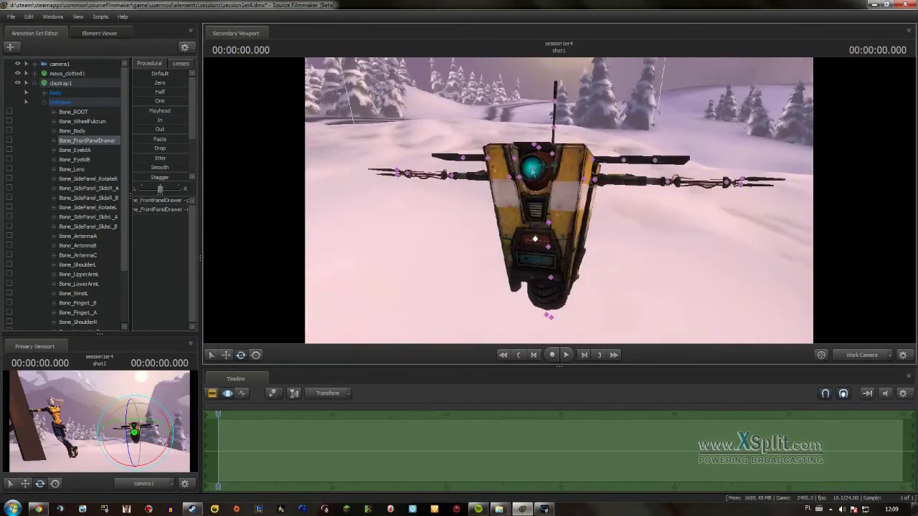
click(509, 176)
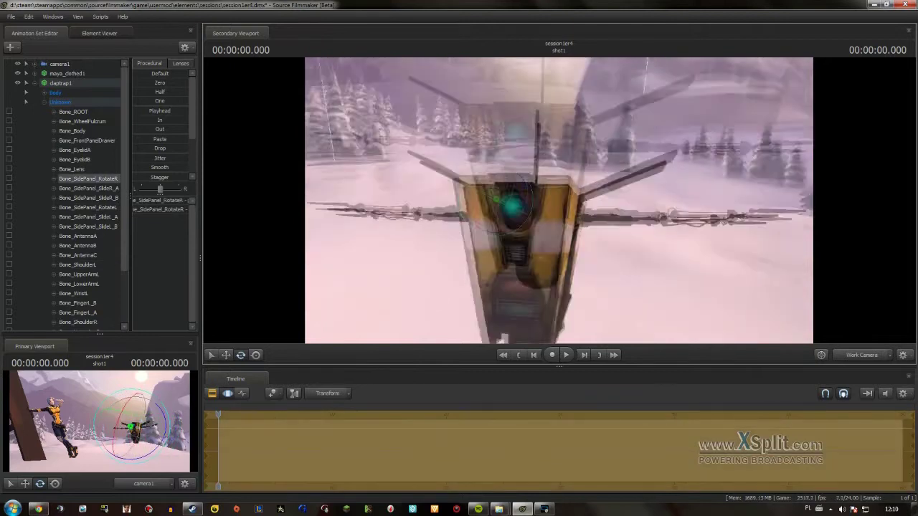
click(488, 227)
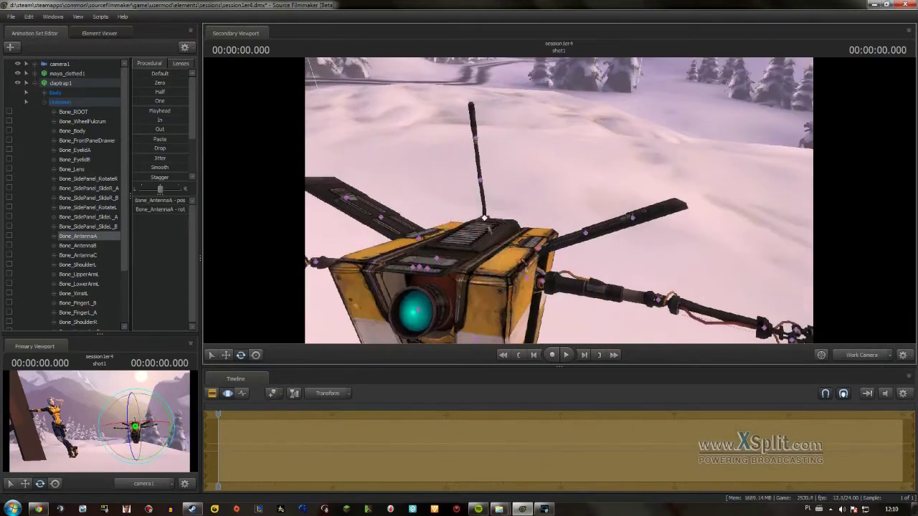
click(539, 244)
mouse_move(517, 218)
mouse_down()
mouse_move(469, 208)
mouse_move(501, 236)
mouse_up()
Adjust the Claptrap's right forearm and claw finger, then check the body and wheel bones from the scene camera
click(481, 232)
click(423, 190)
drag(423, 190, 451, 197)
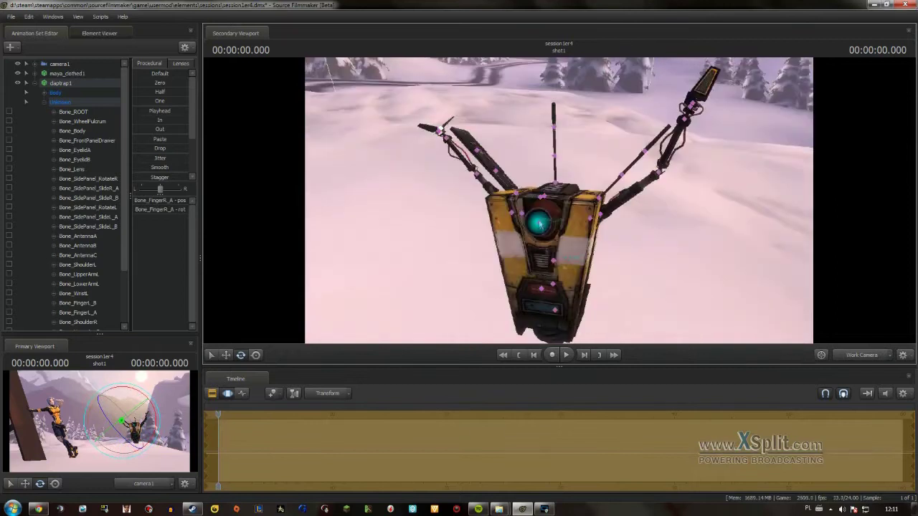
click(72, 131)
click(60, 64)
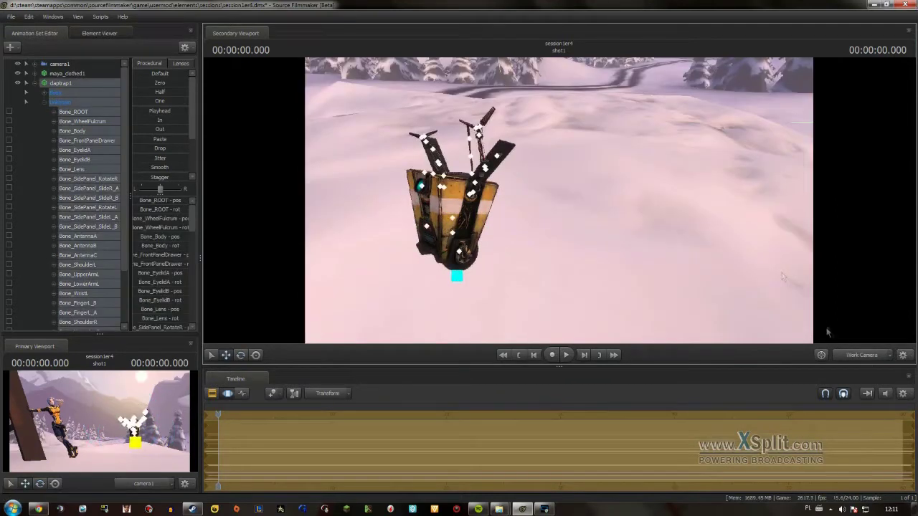
click(654, 279)
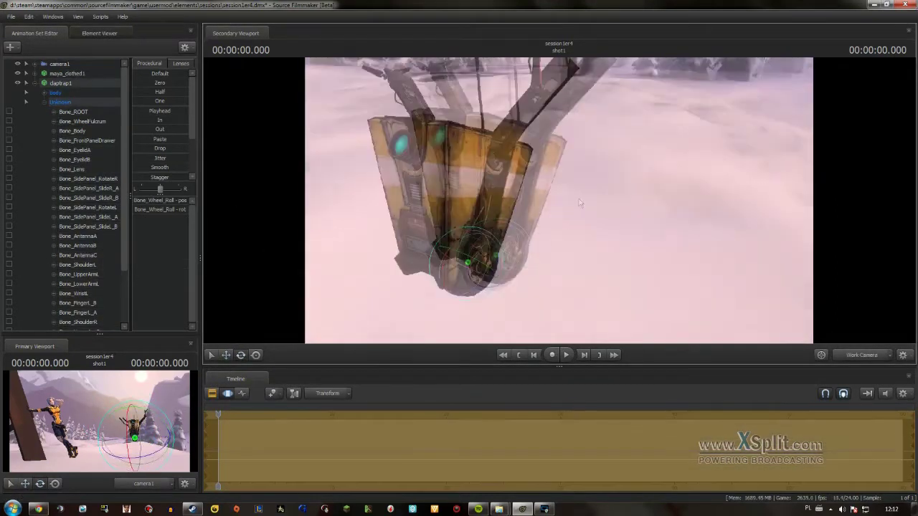
Create a new light animation set and aim light1 down toward the characters
right_click(57, 126)
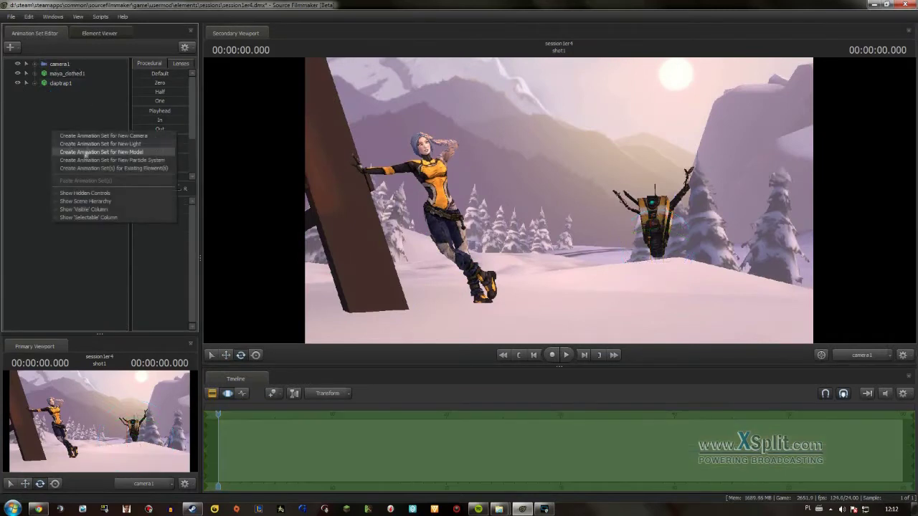
click(93, 151)
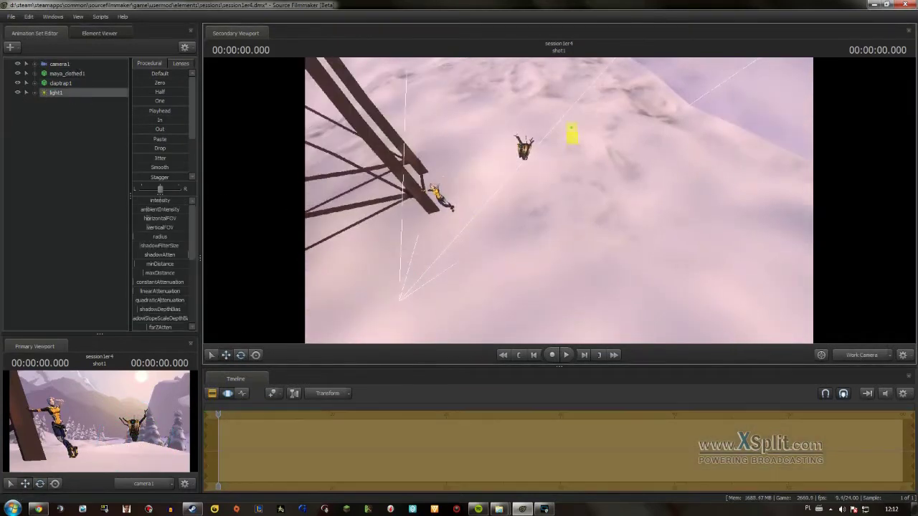
drag(572, 134, 414, 299)
mouse_move(580, 180)
mouse_down()
mouse_move(511, 205)
mouse_move(667, 74)
mouse_move(562, 204)
mouse_move(471, 219)
mouse_up()
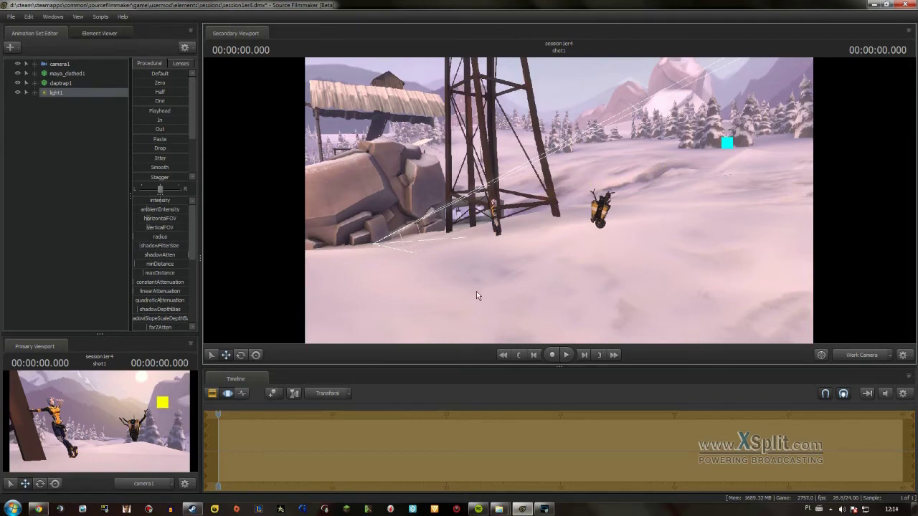
Point light1 at the snow beside the Claptrap so it casts a bright glow
drag(476, 291, 516, 286)
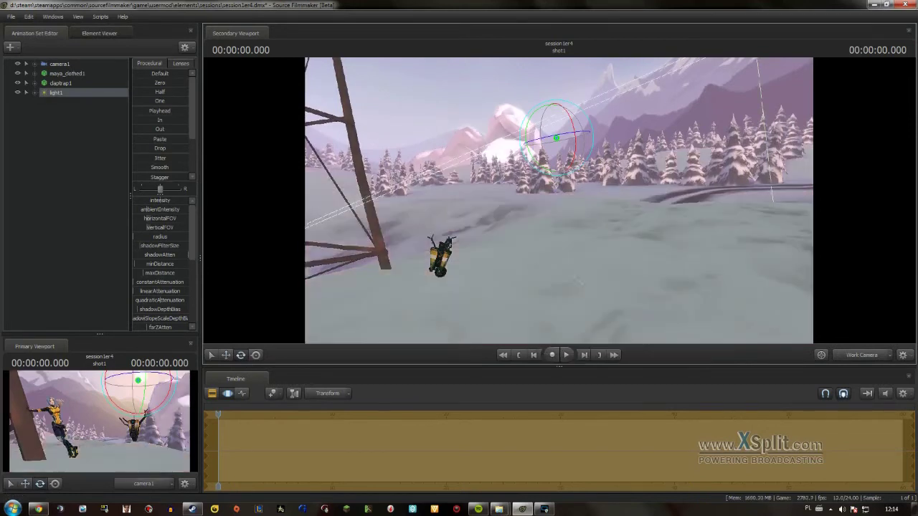
right_click(536, 269)
mouse_move(415, 181)
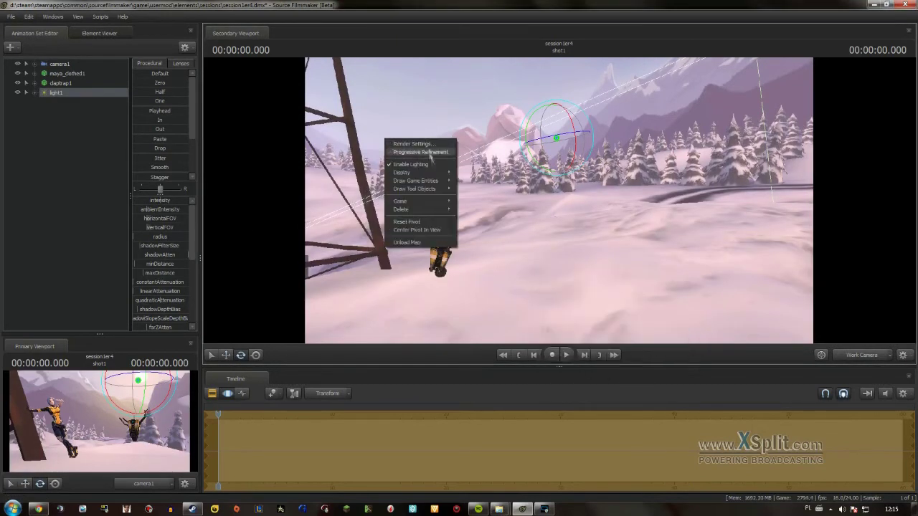
right_click(488, 229)
right_click(543, 263)
click(625, 316)
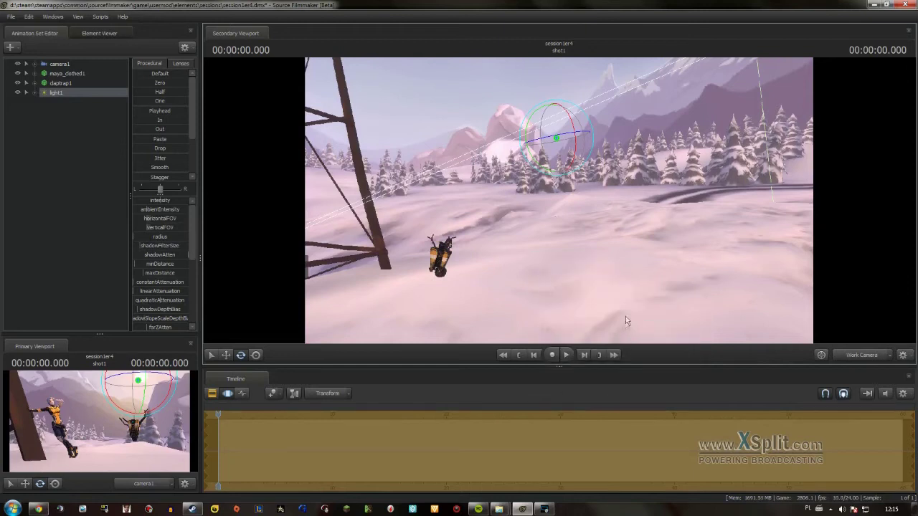
right_click(625, 317)
click(710, 354)
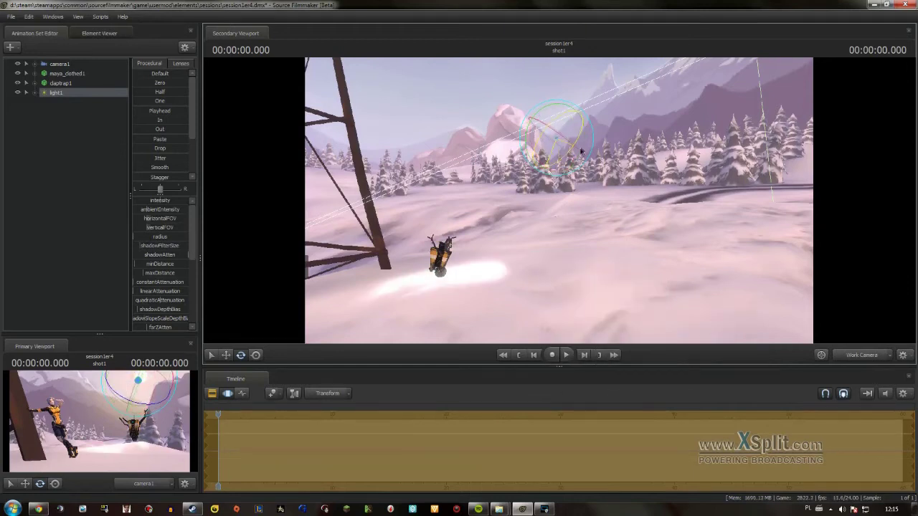